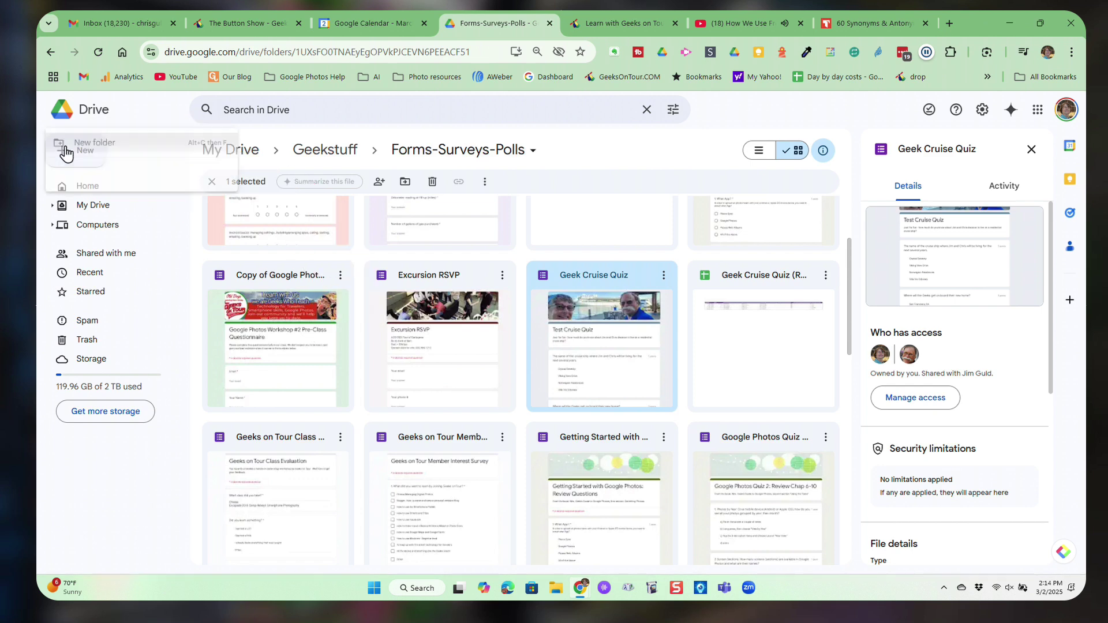
# - Create a blank Google Form in the shared Forms-Surveys-Polls folder, accepting that it is shared with the folder's people
pyautogui.click(69, 151)
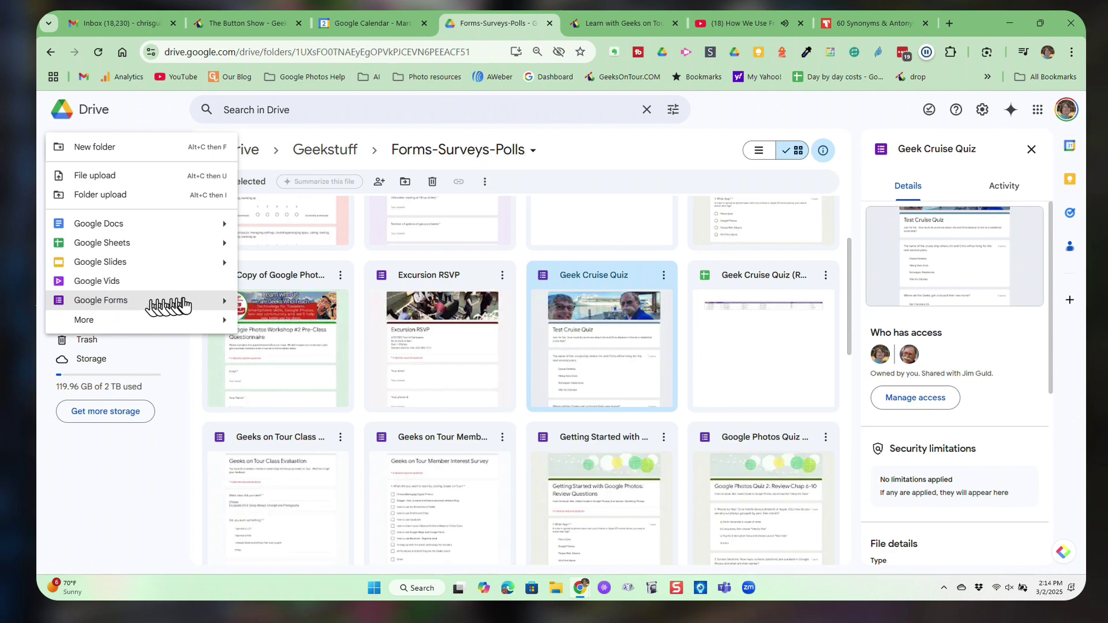
pyautogui.moveTo(221, 306)
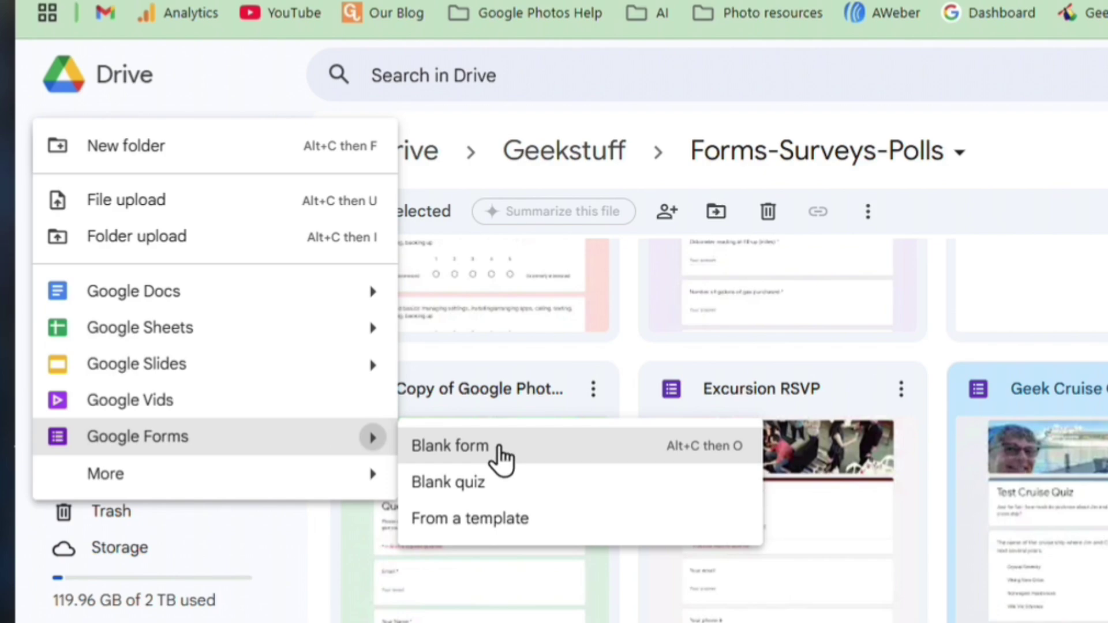
pyautogui.click(499, 449)
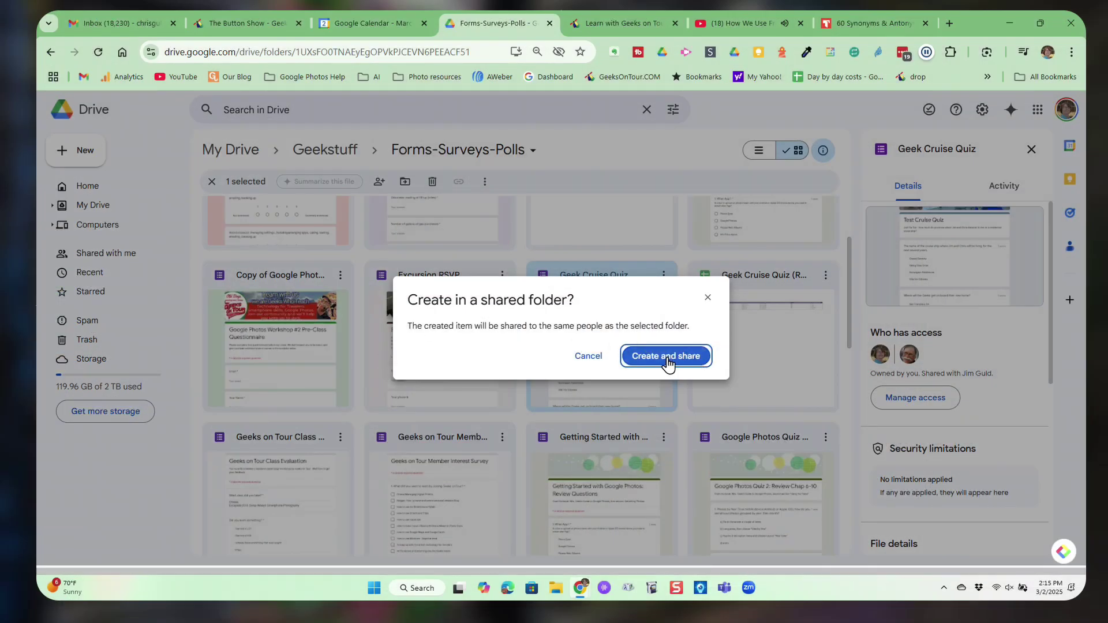
pyautogui.click(667, 356)
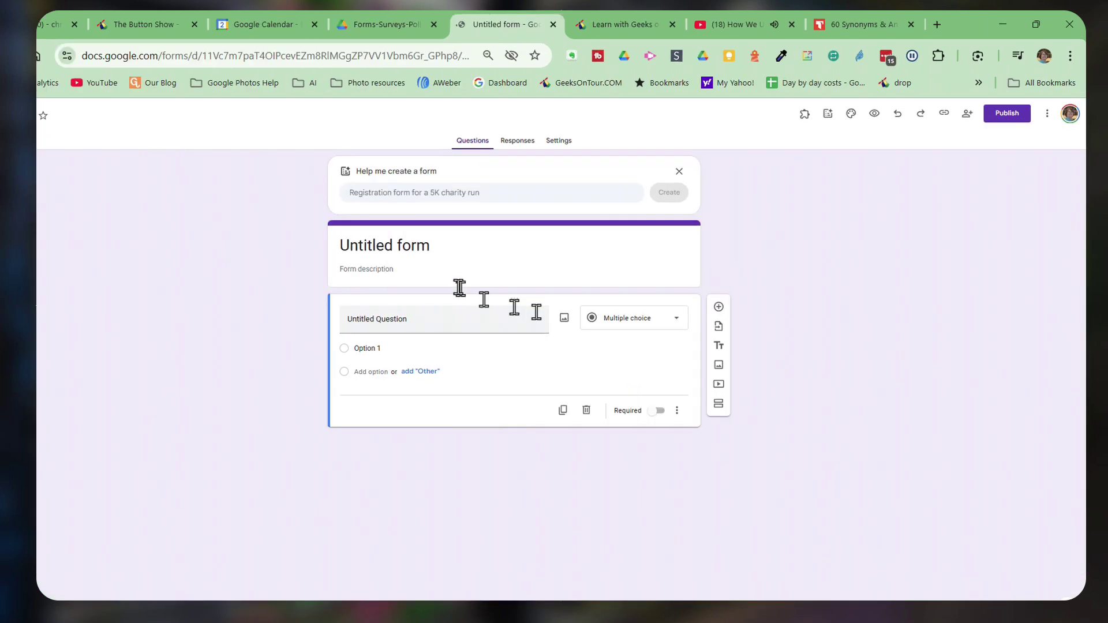
# - Title the form "Demo Cellphone Survey" and give it the description "Just a short form to play with"
pyautogui.tripleClick(401, 247)
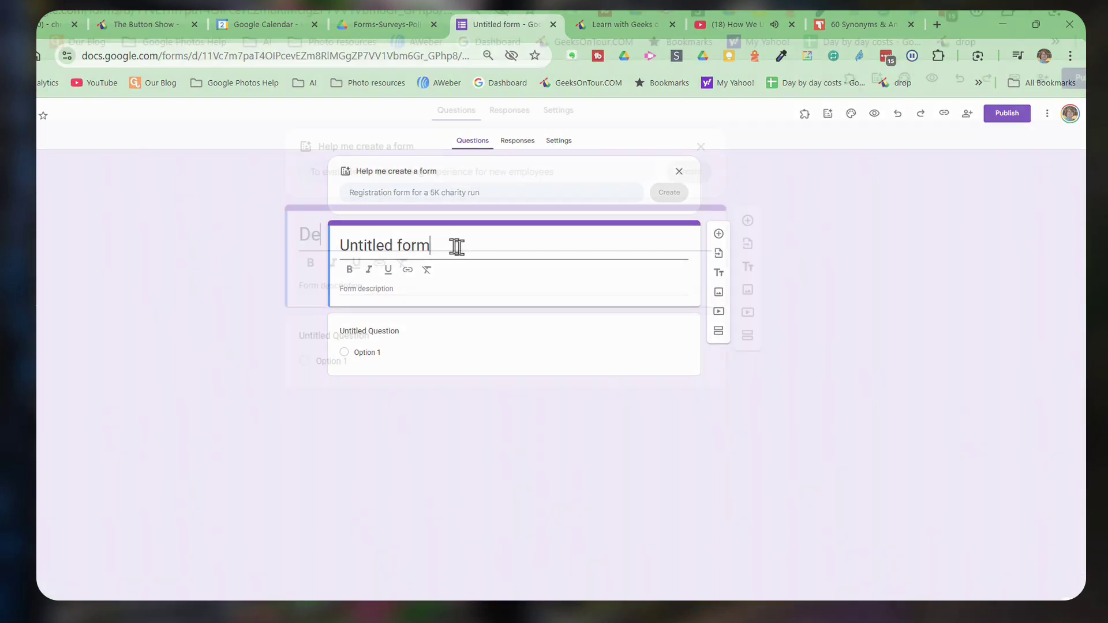
pyautogui.write('Demo ')
pyautogui.write('Cellp')
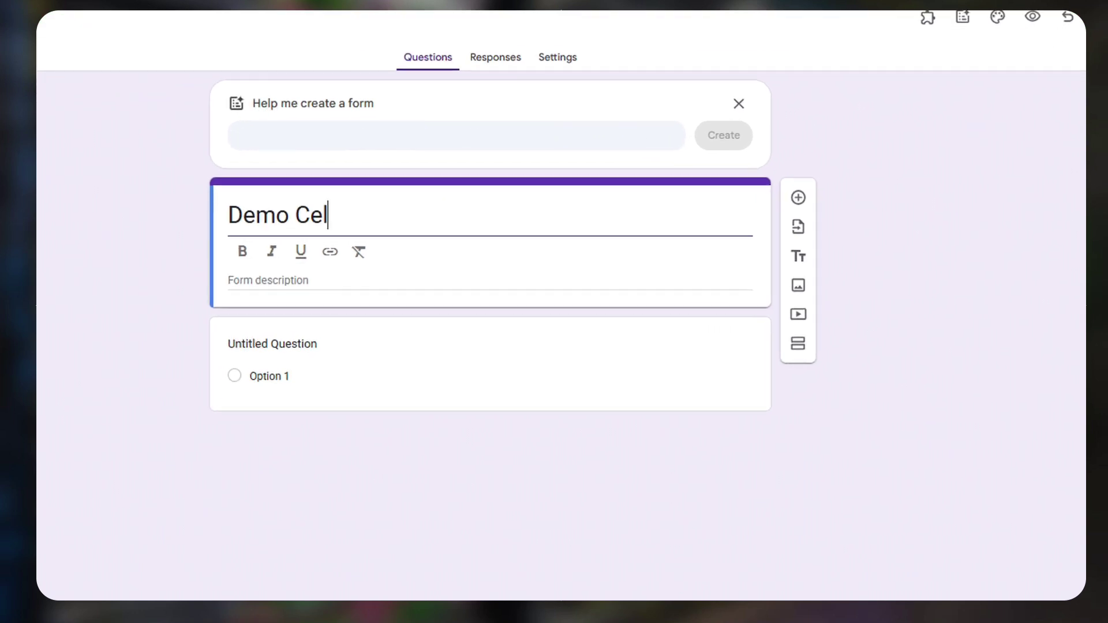
pyautogui.write('hone Survey')
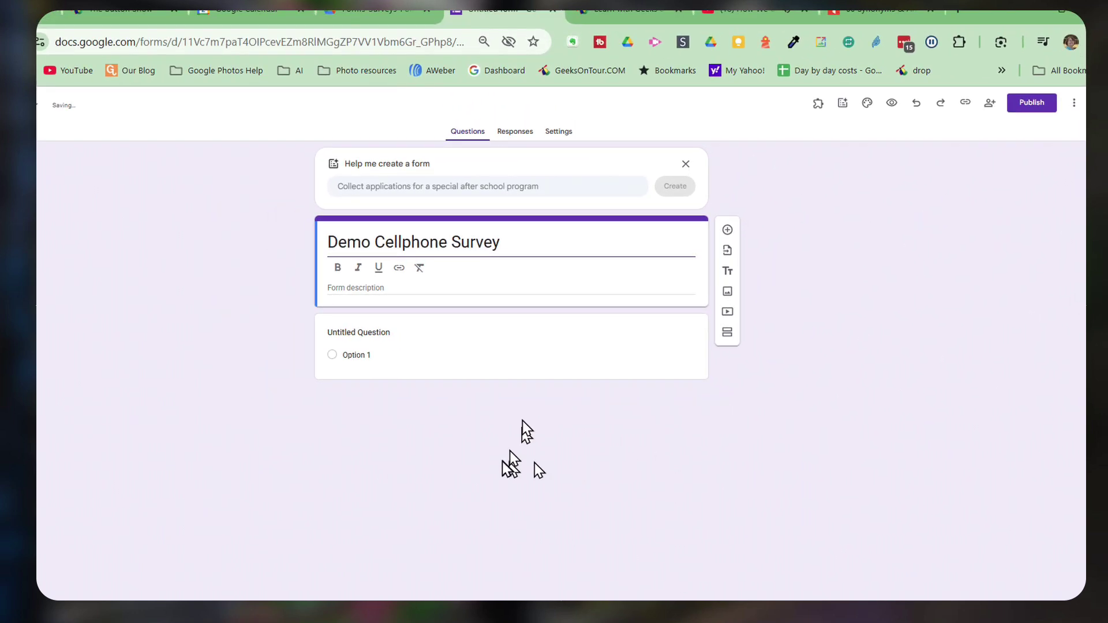
pyautogui.click(402, 286)
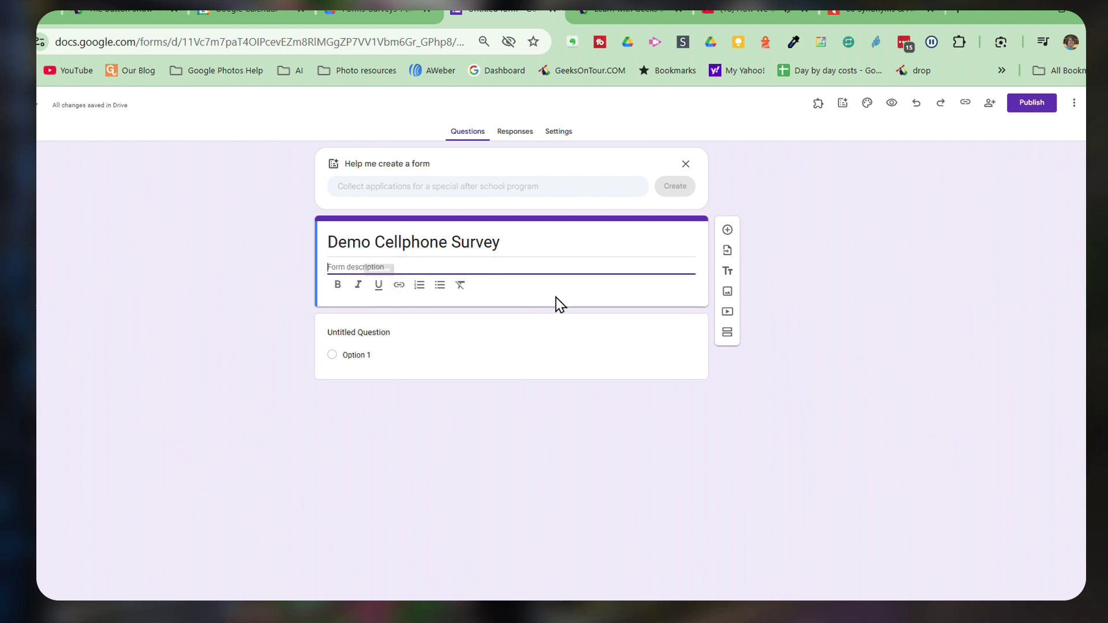
pyautogui.write('Just a short form to play with')
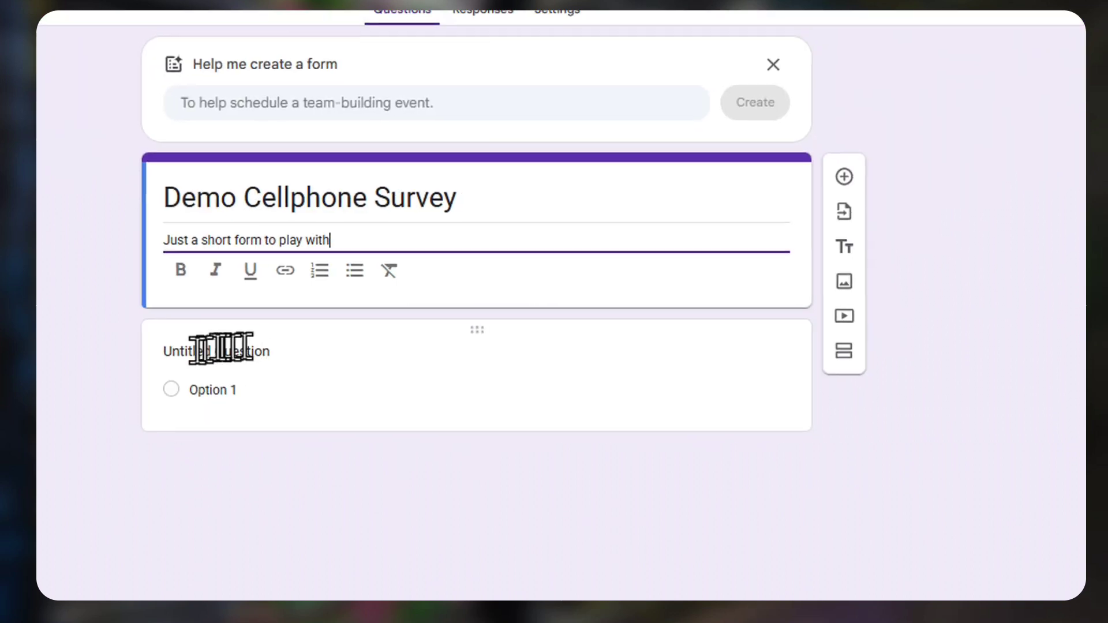
# - Word the first multiple-choice question as "What kind of phone do you use?"
pyautogui.click(183, 352)
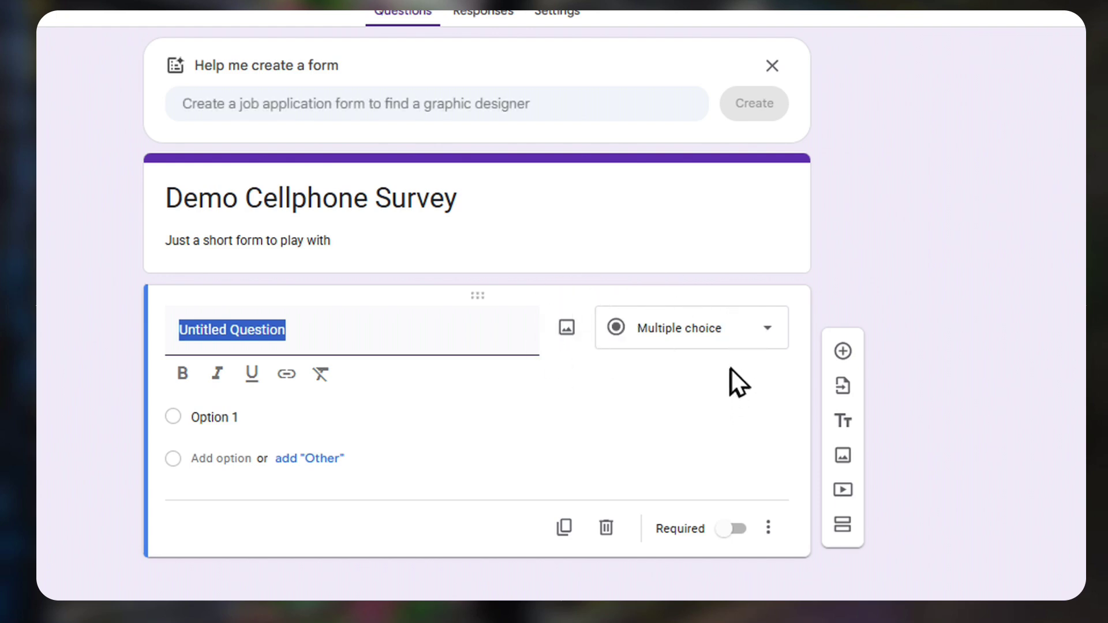
pyautogui.click(767, 328)
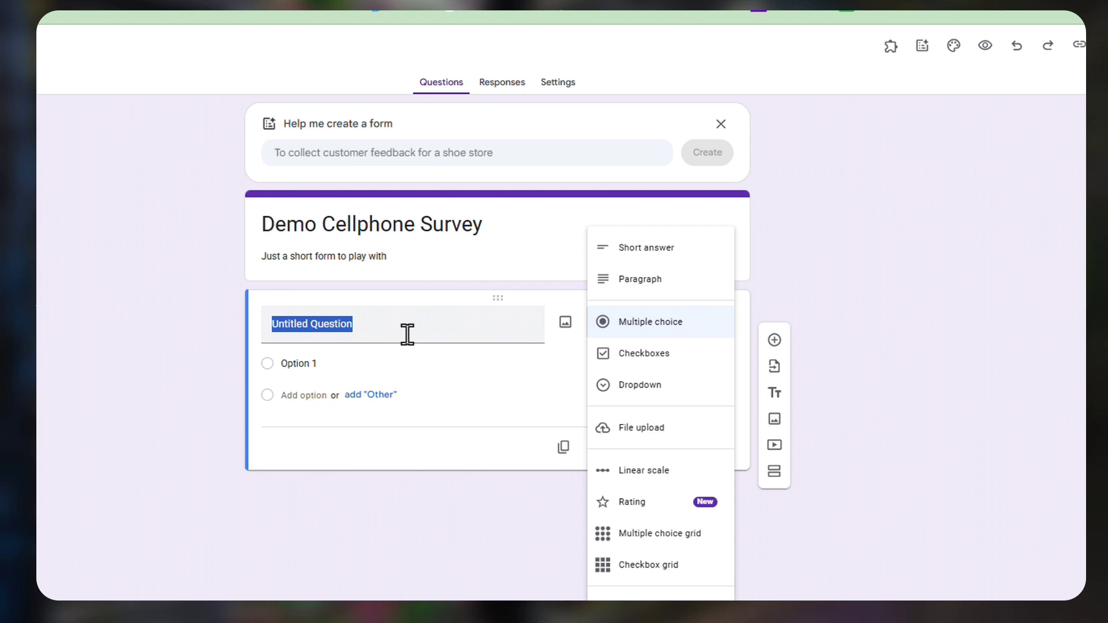
pyautogui.write('What kind of pho')
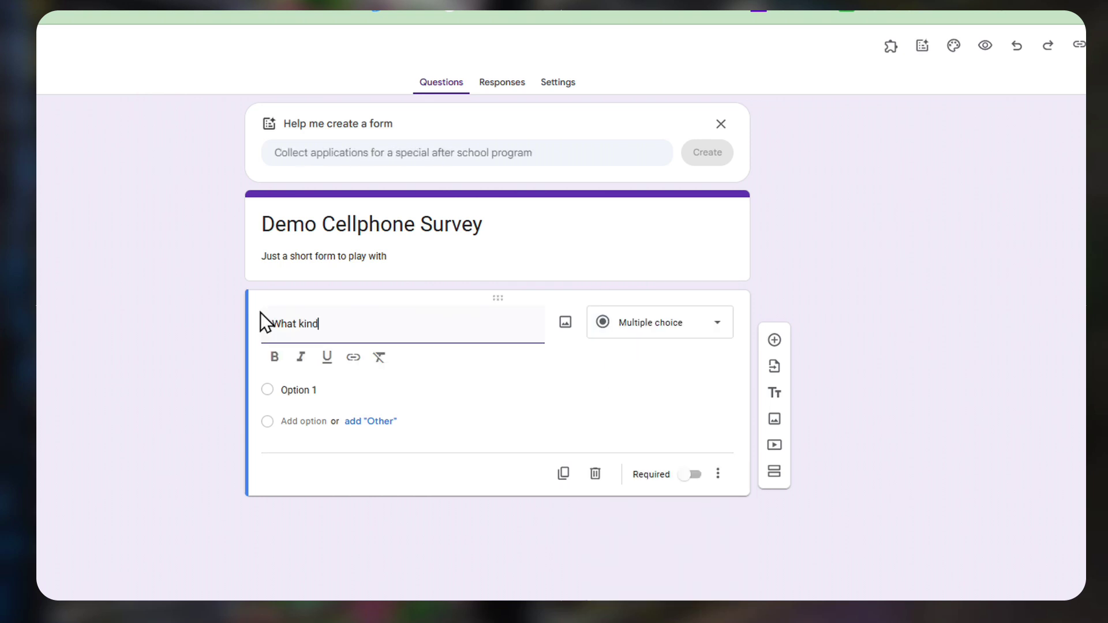
pyautogui.write('ne do you')
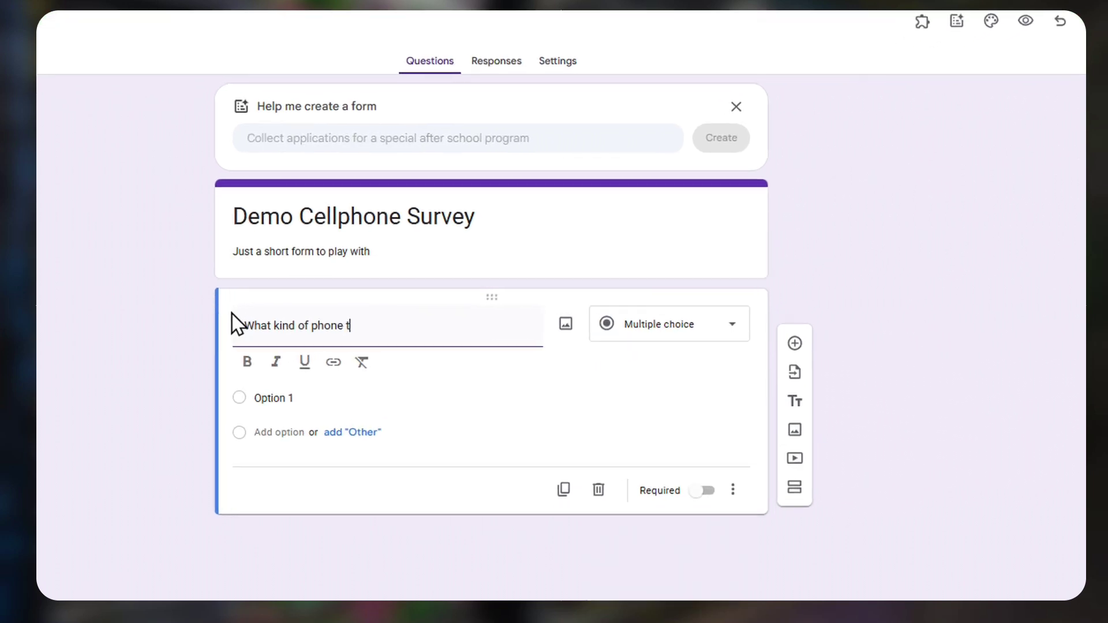
pyautogui.write(' use?')
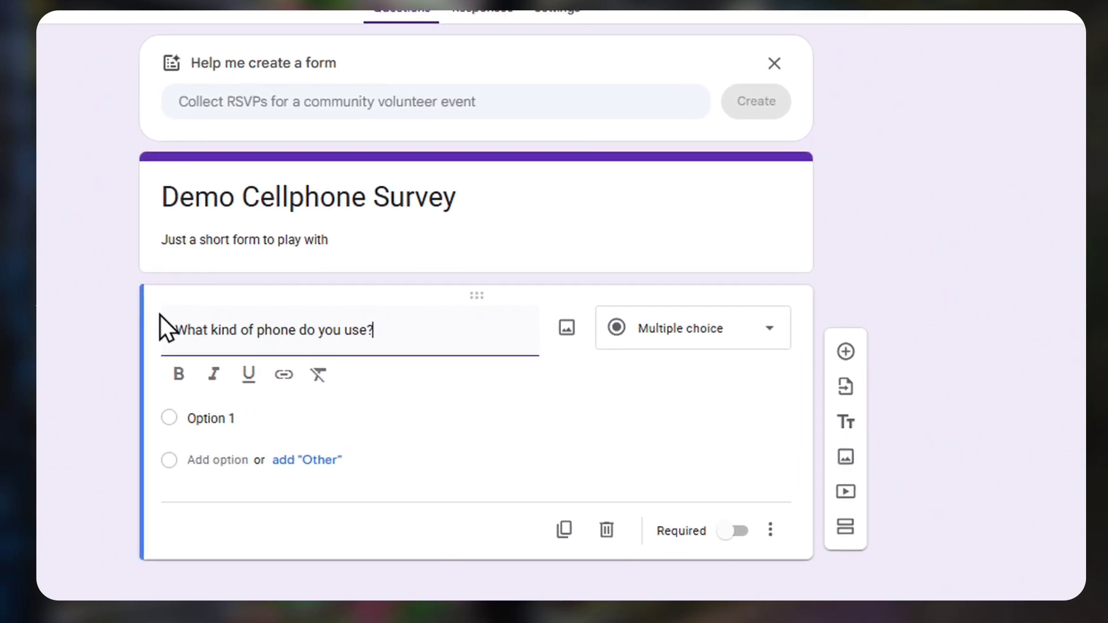
# - Give the phone question three answer options: Android, iPhone and Both
pyautogui.click(209, 419)
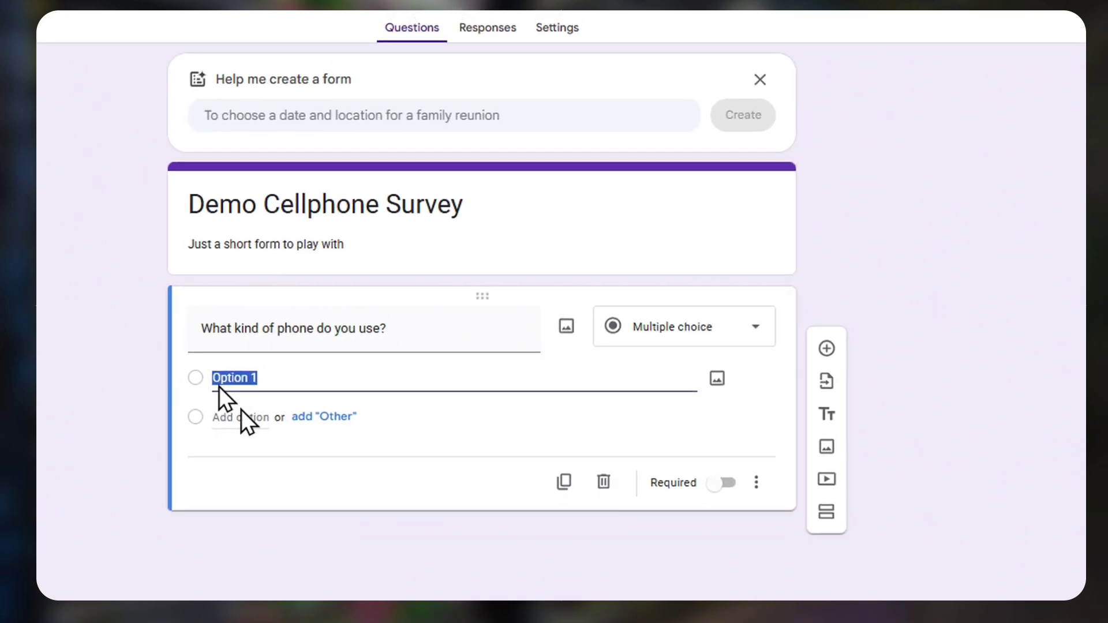
pyautogui.write('Andr')
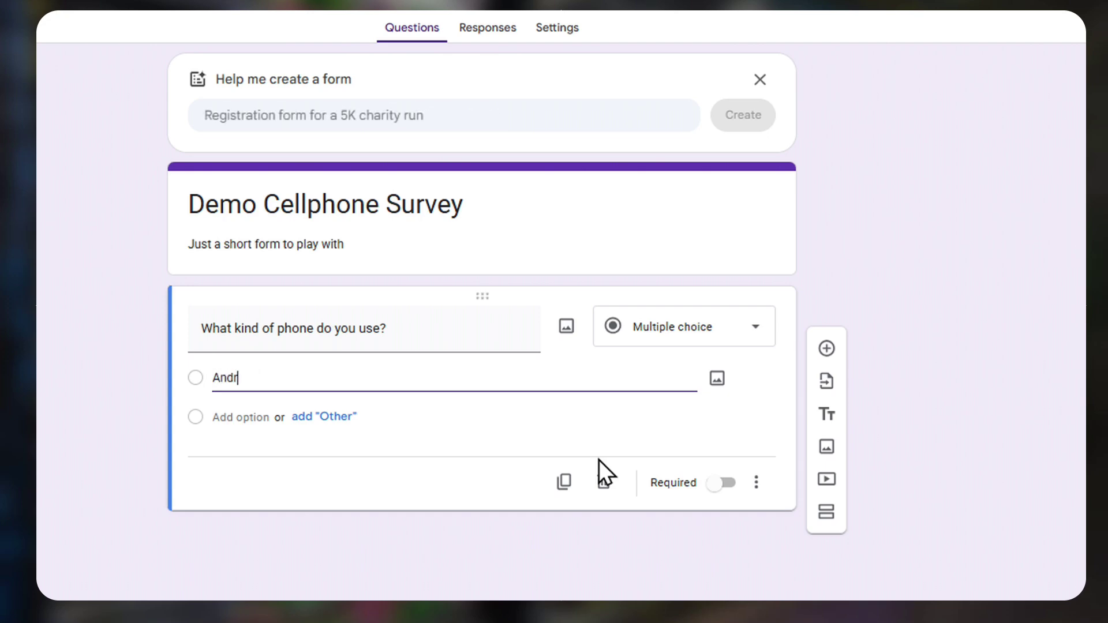
pyautogui.write('oid')
pyautogui.click(258, 418)
pyautogui.write('iPhone')
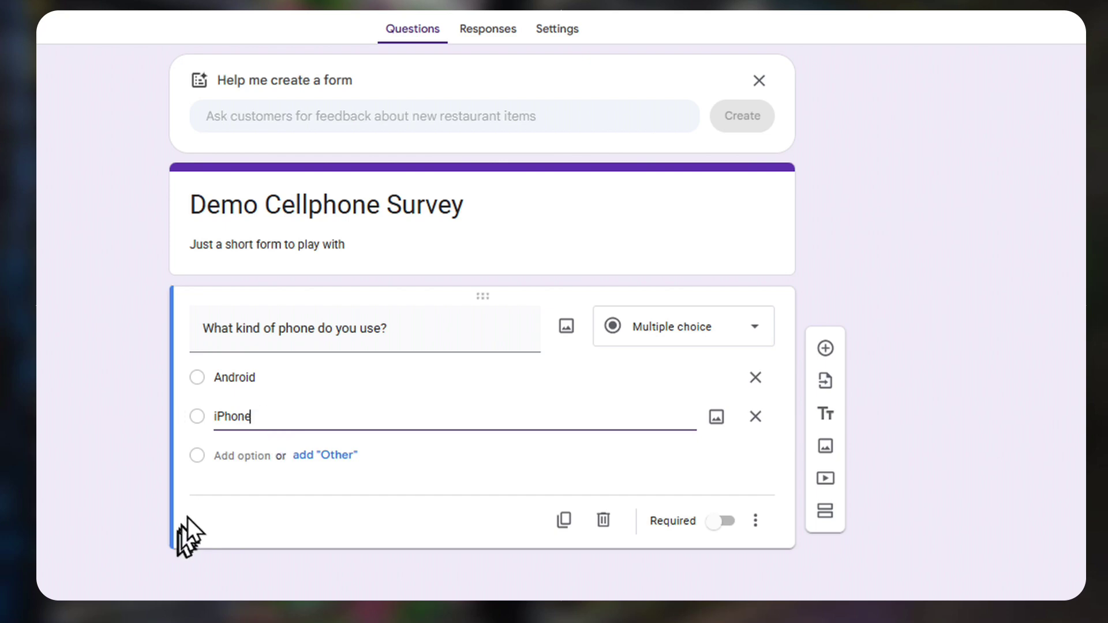
pyautogui.click(237, 456)
pyautogui.write('B')
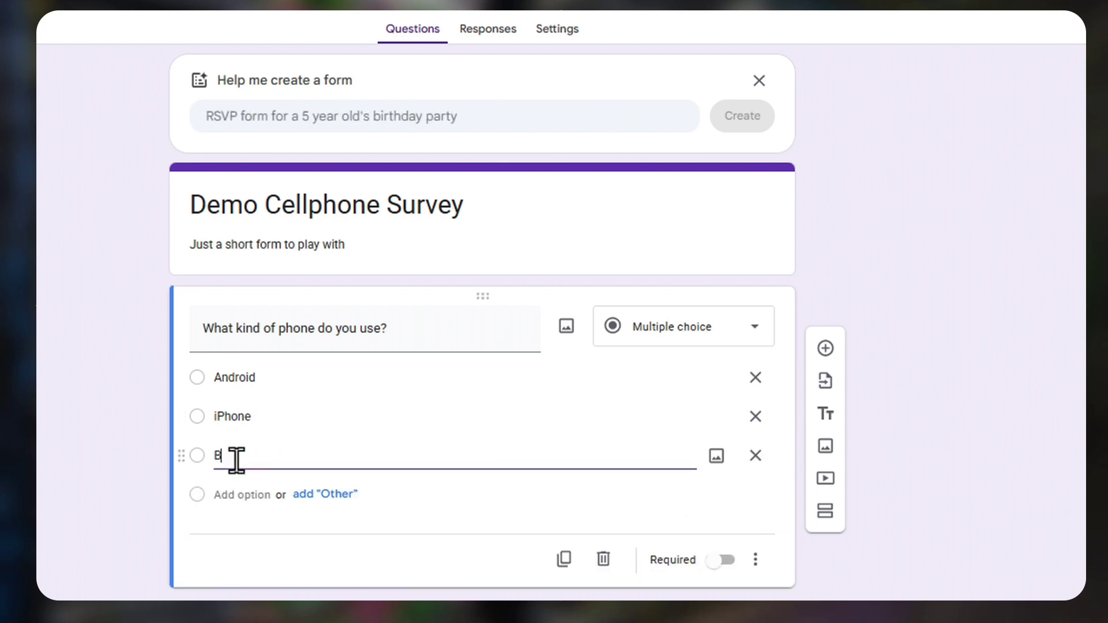
pyautogui.write('oth')
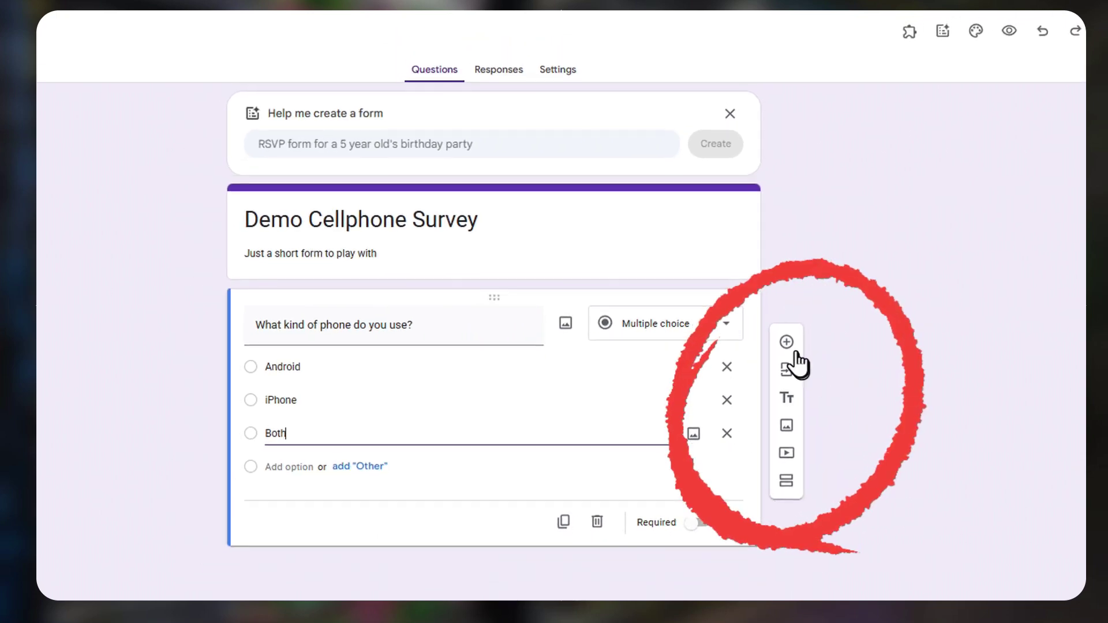
# - Add a second question reading "How many mobile devices do you own?"
pyautogui.click(787, 342)
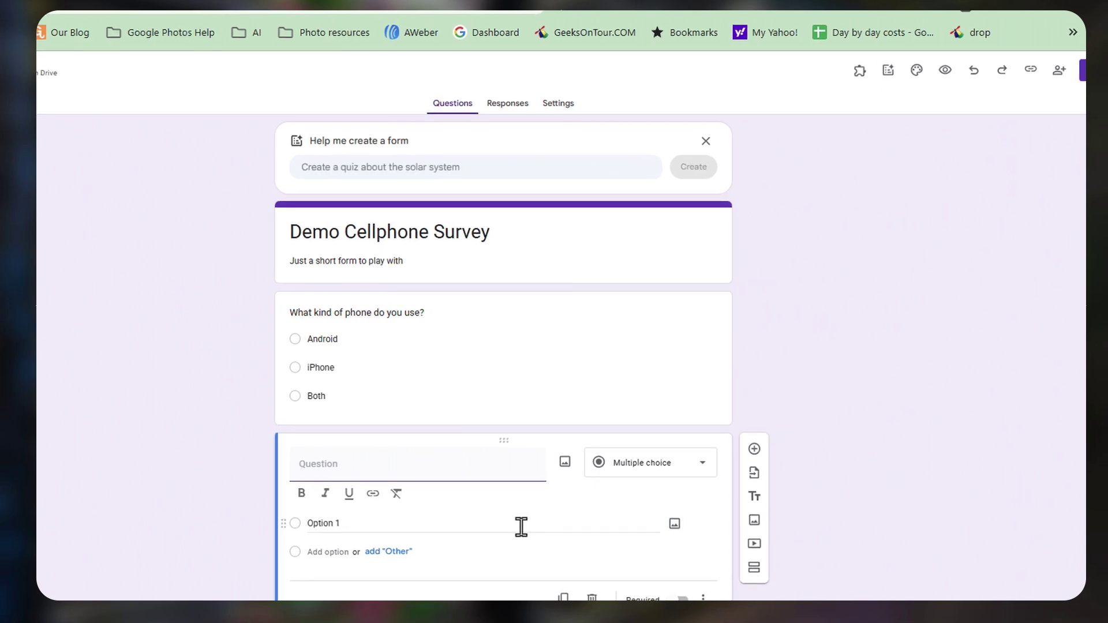
pyautogui.click(358, 464)
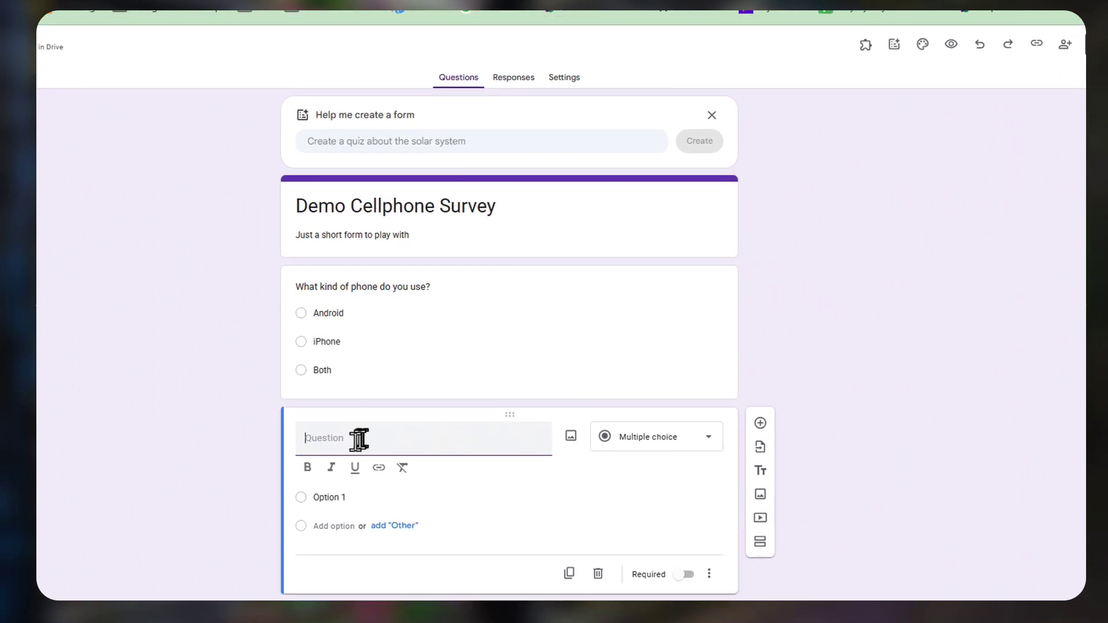
pyautogui.write('How many mobi')
pyautogui.write('le devices do you own?')
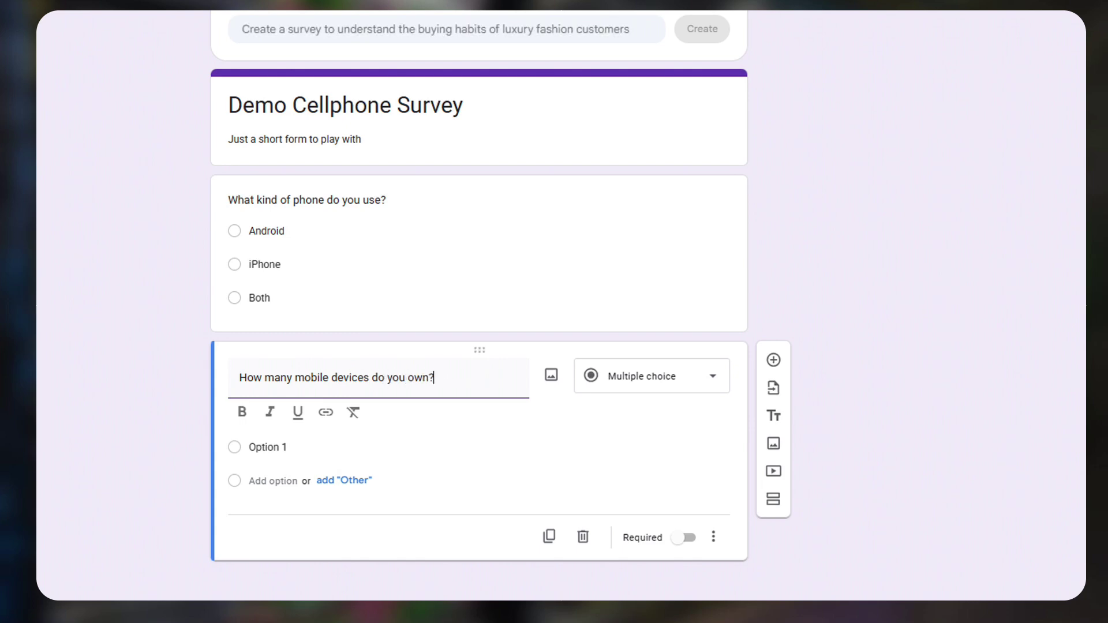
# - Give the mobile devices question the answer options 0, 1, 2 and "3 or more"
pyautogui.click(259, 448)
pyautogui.write('0')
pyautogui.press('Return')
pyautogui.write('1')
pyautogui.press('Return')
pyautogui.write('2')
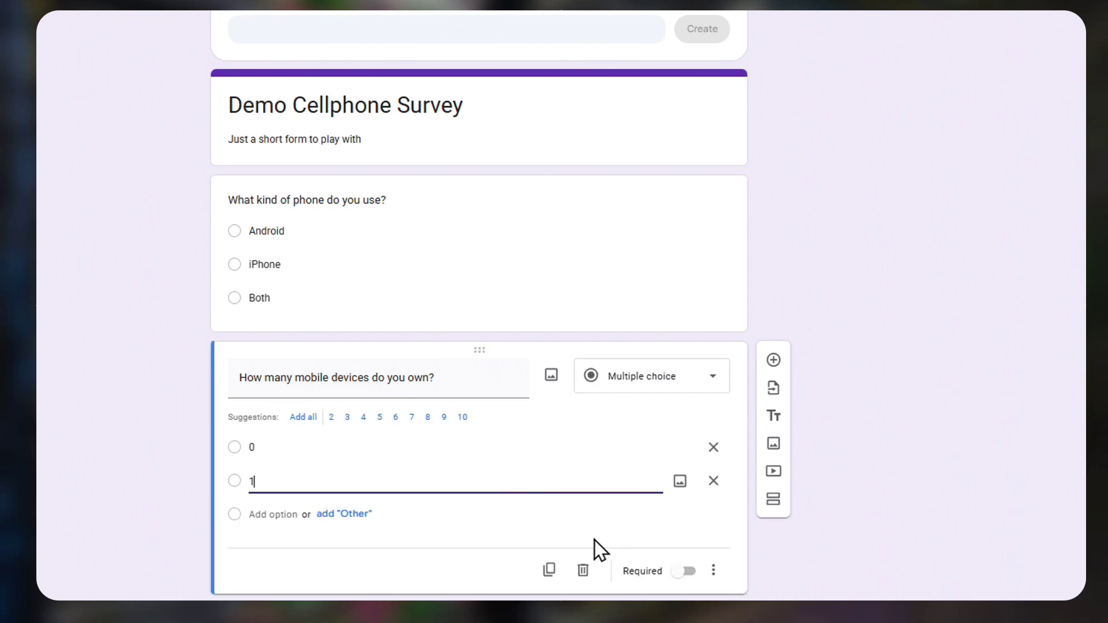
pyautogui.click(253, 547)
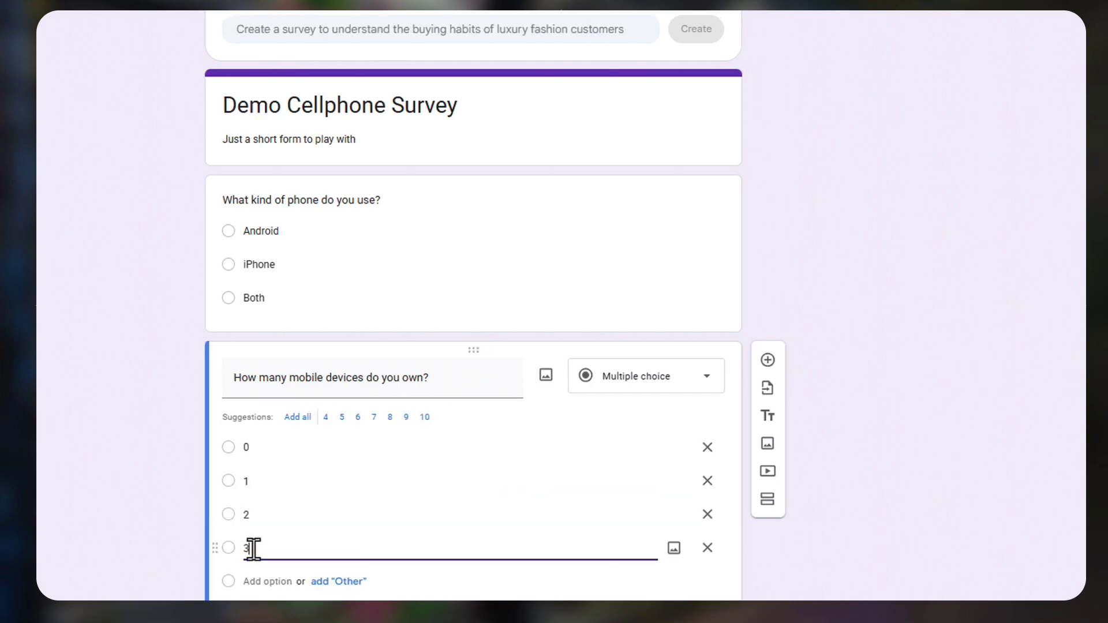
pyautogui.write('or m')
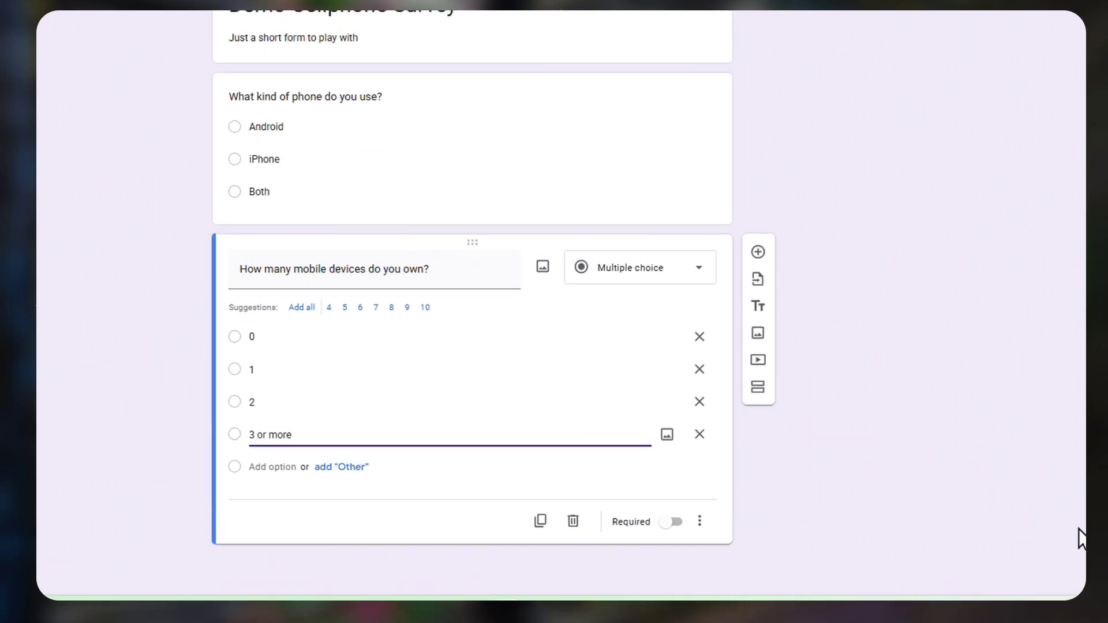
pyautogui.write('ore')
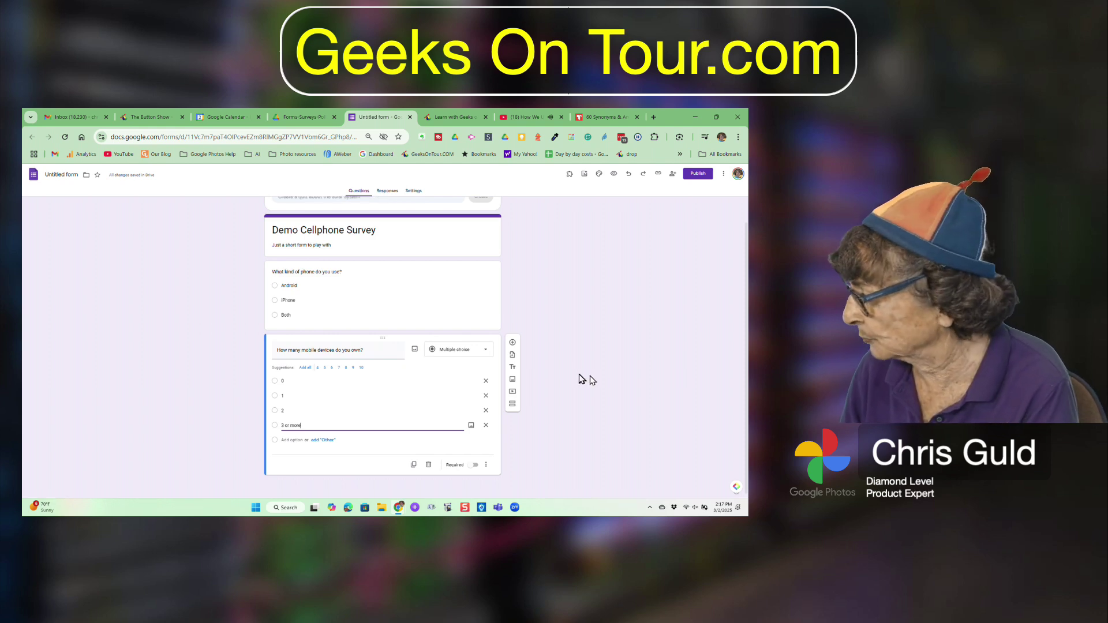
# - Add a short-answer question reading "What is the make and model of your primary device?"
pyautogui.click(513, 343)
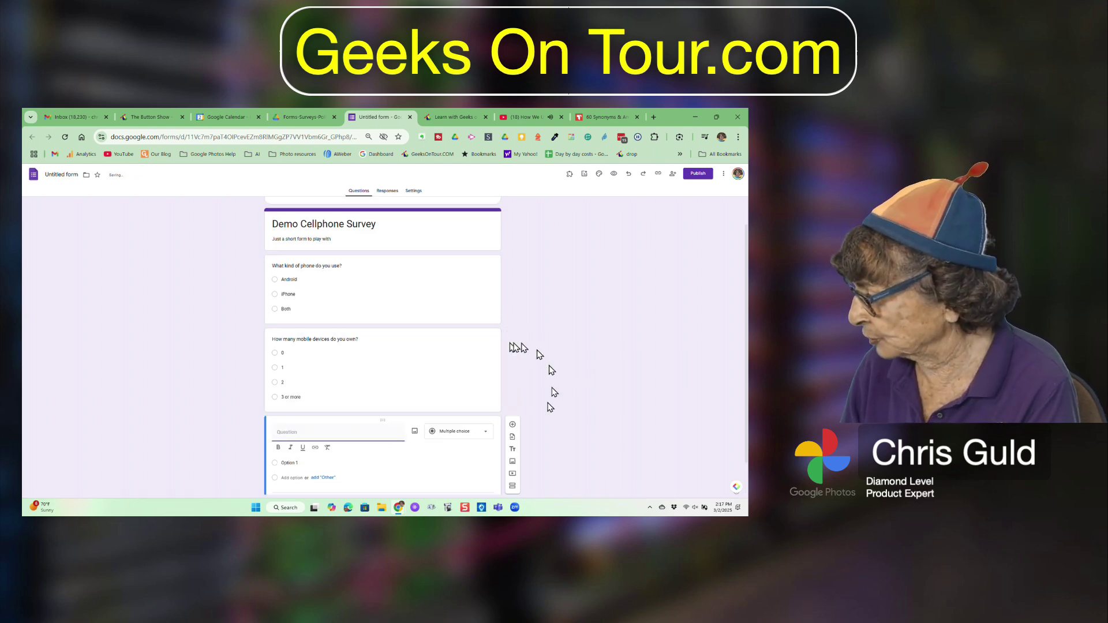
pyautogui.click(486, 434)
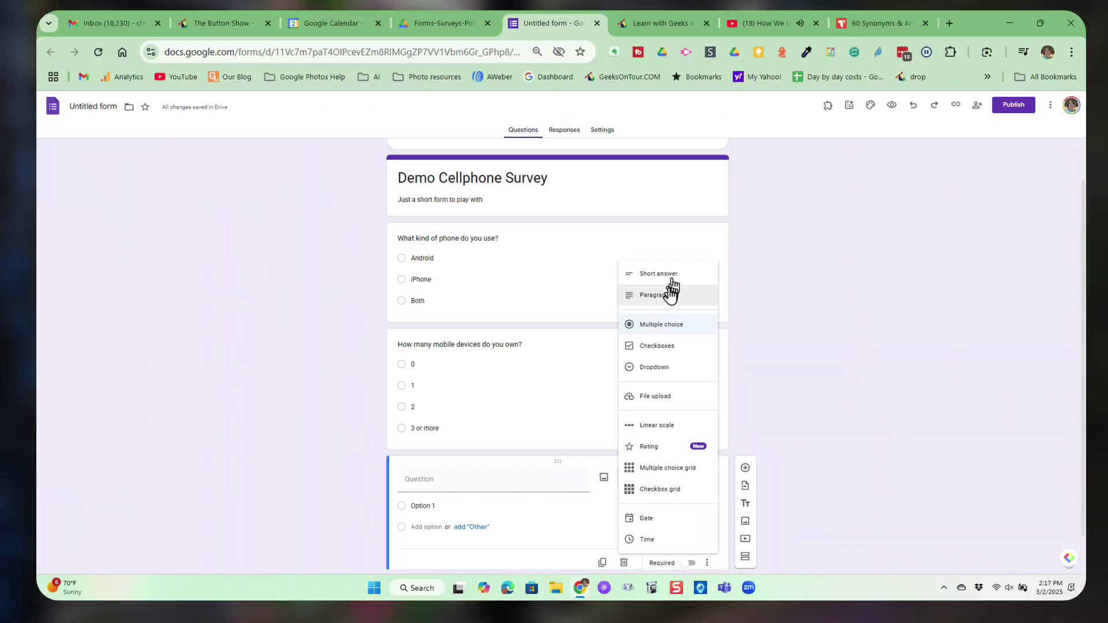
pyautogui.click(649, 144)
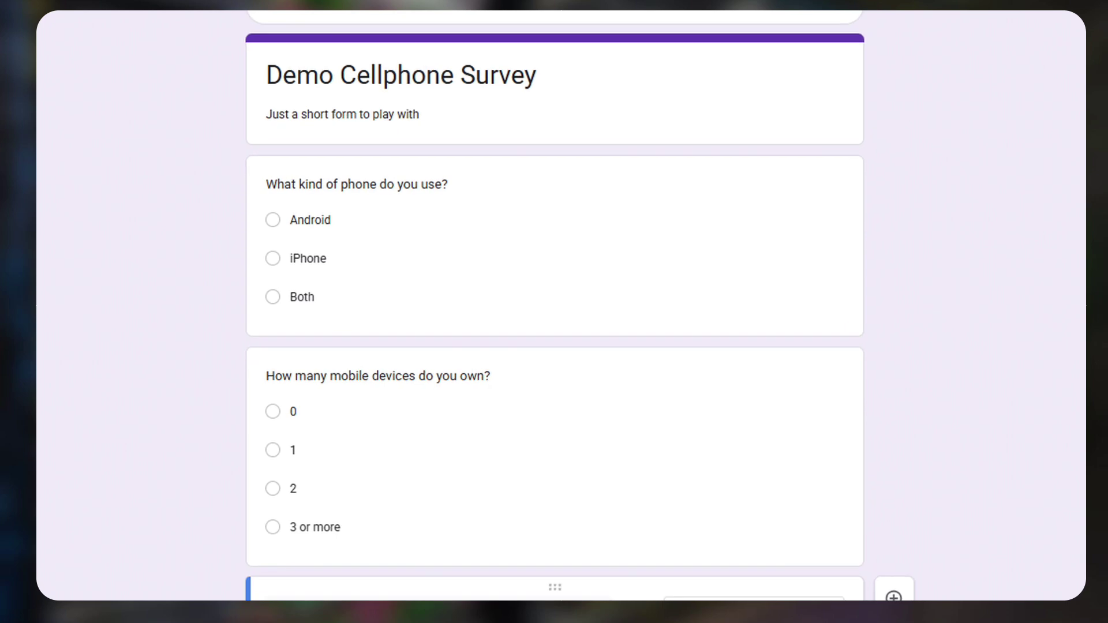
pyautogui.write('W')
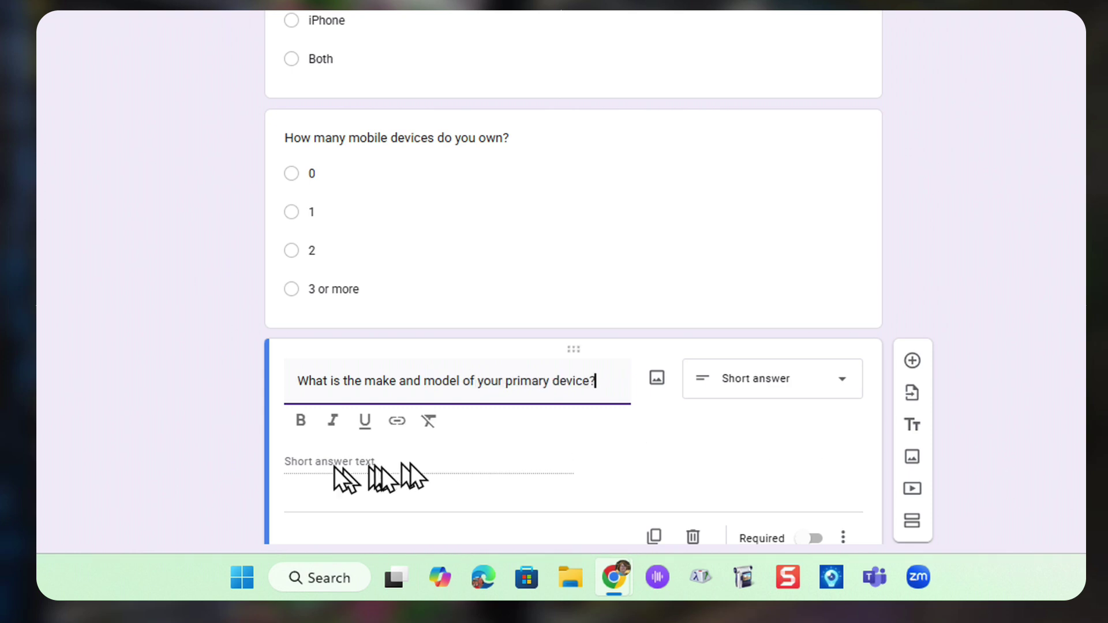
pyautogui.scroll(-2, 1016, 436)
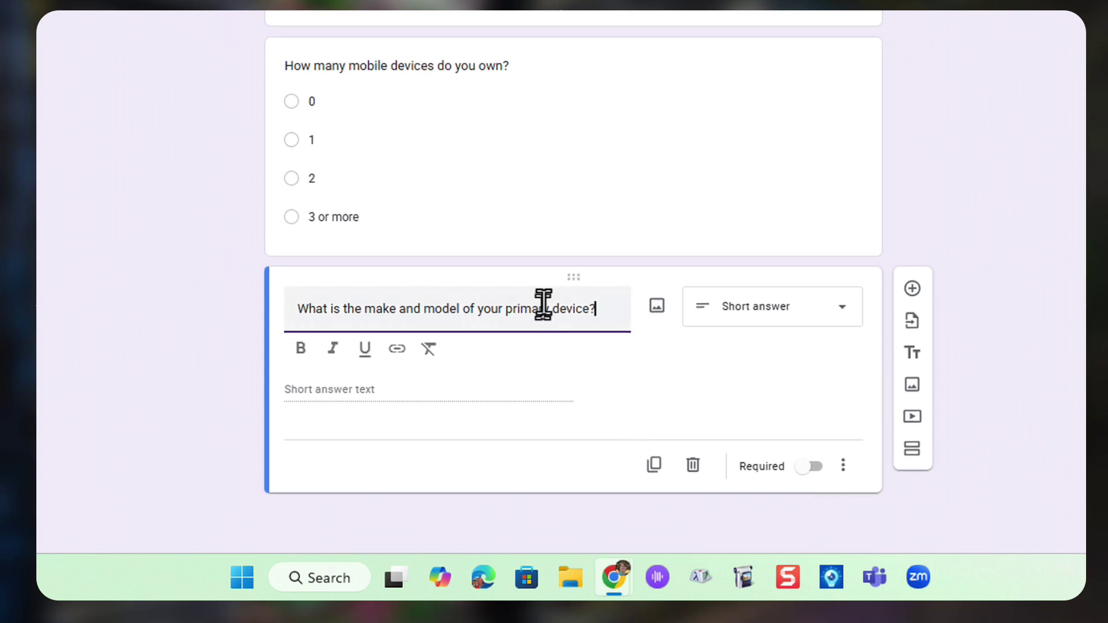
pyautogui.scroll(3, 543, 305)
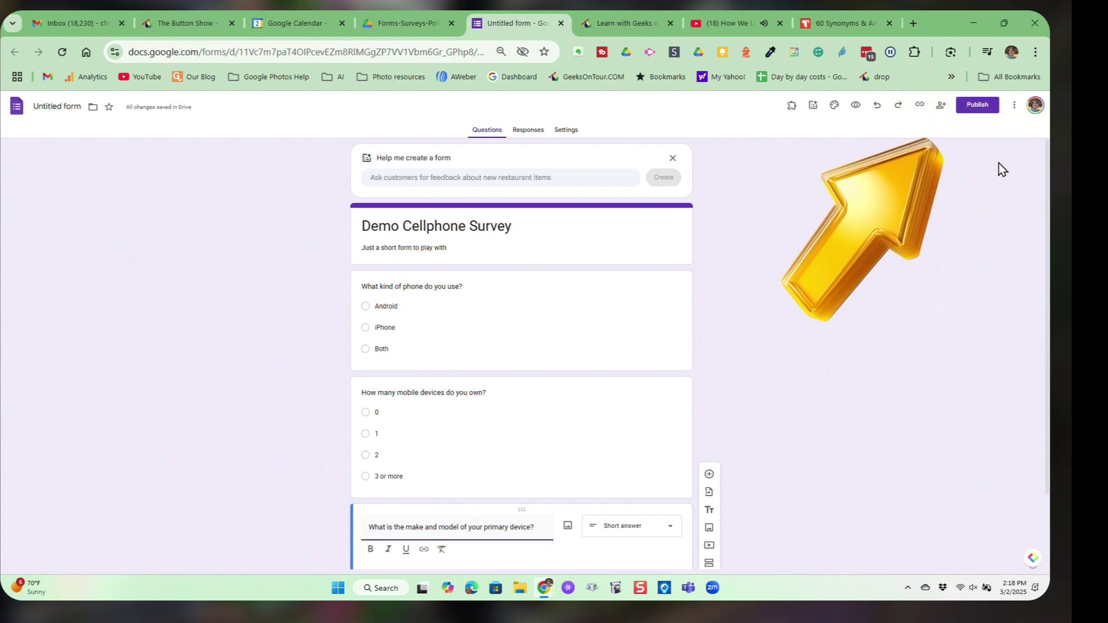
# - Publish the form with anyone with the link allowed to respond
pyautogui.click(980, 108)
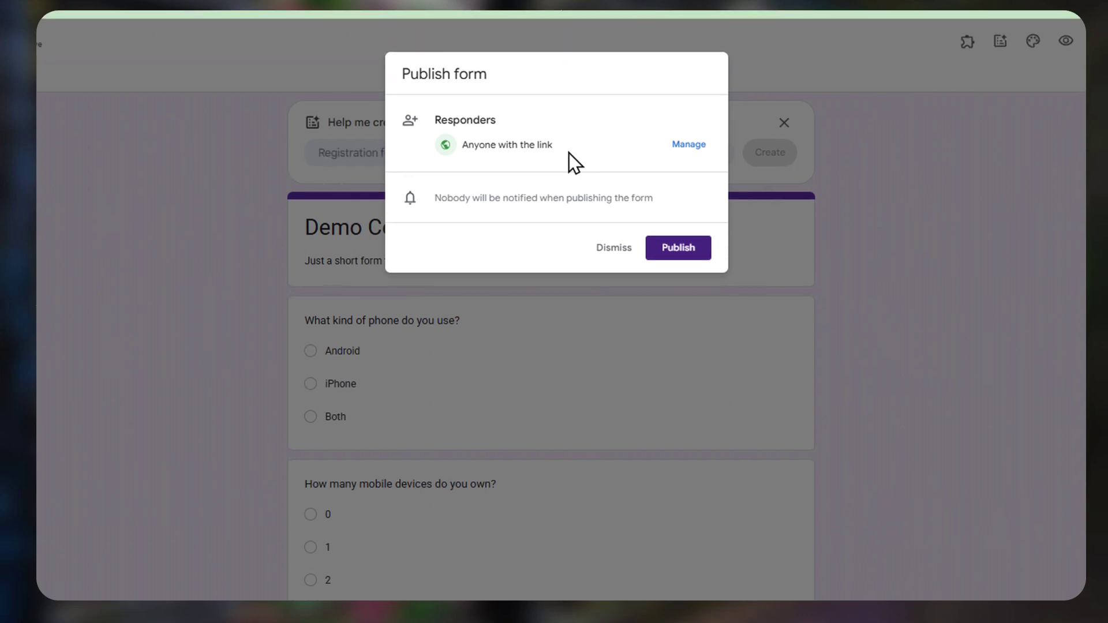
pyautogui.click(675, 248)
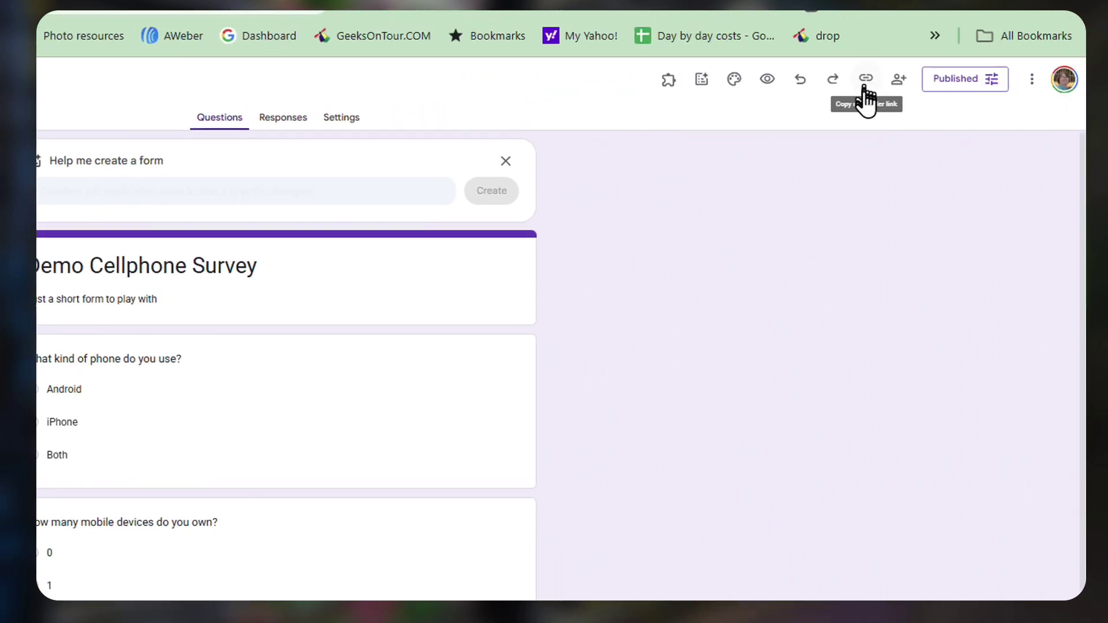
# - Copy the survey's responder link in its shortened URL form
pyautogui.click(864, 115)
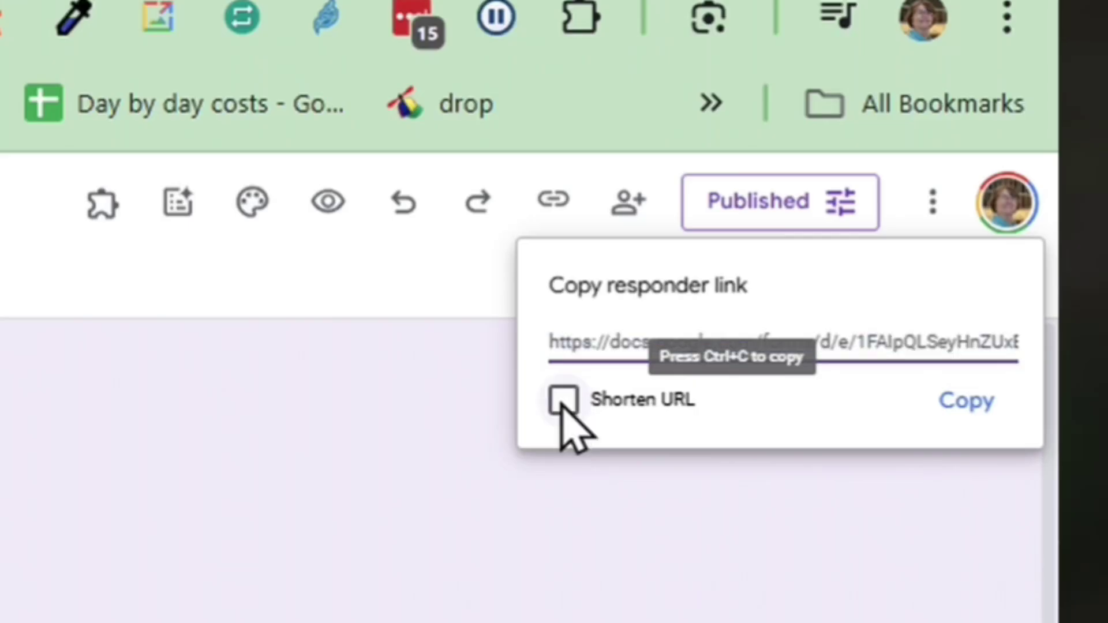
pyautogui.click(869, 245)
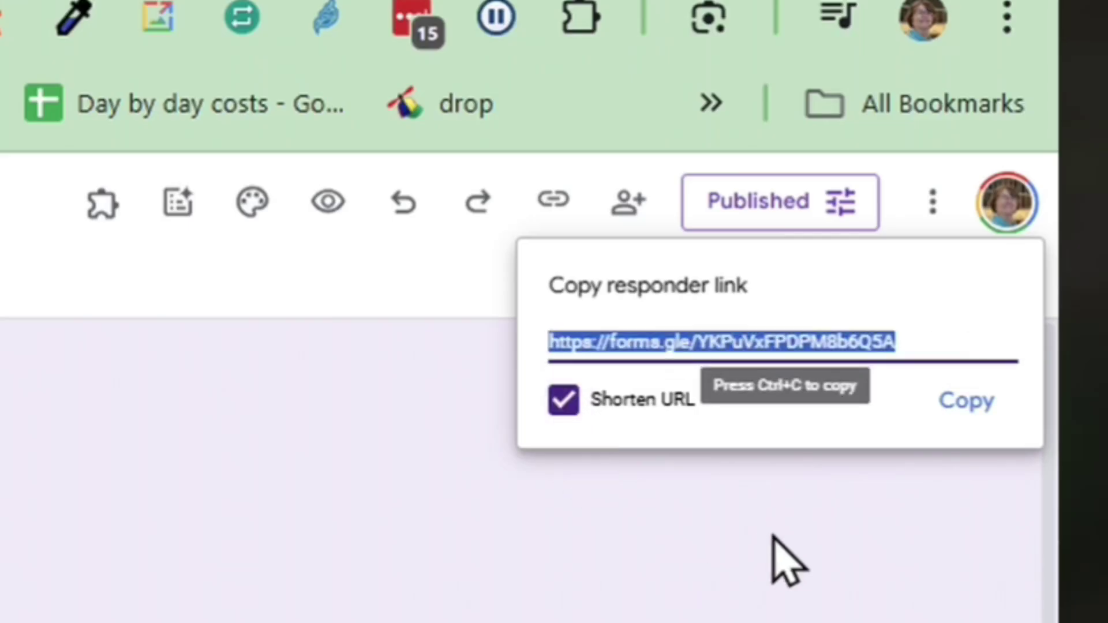
pyautogui.click(965, 407)
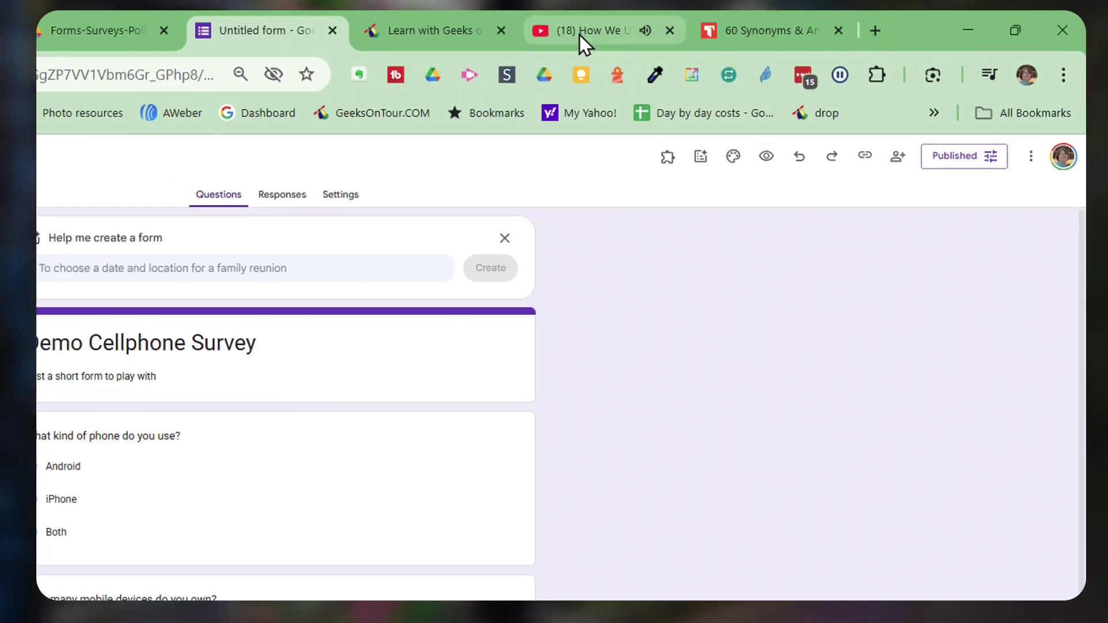
# - Switch to the YouTube live stream and post "Phone survey to fill out:" with the copied form link in the live chat
pyautogui.click(579, 35)
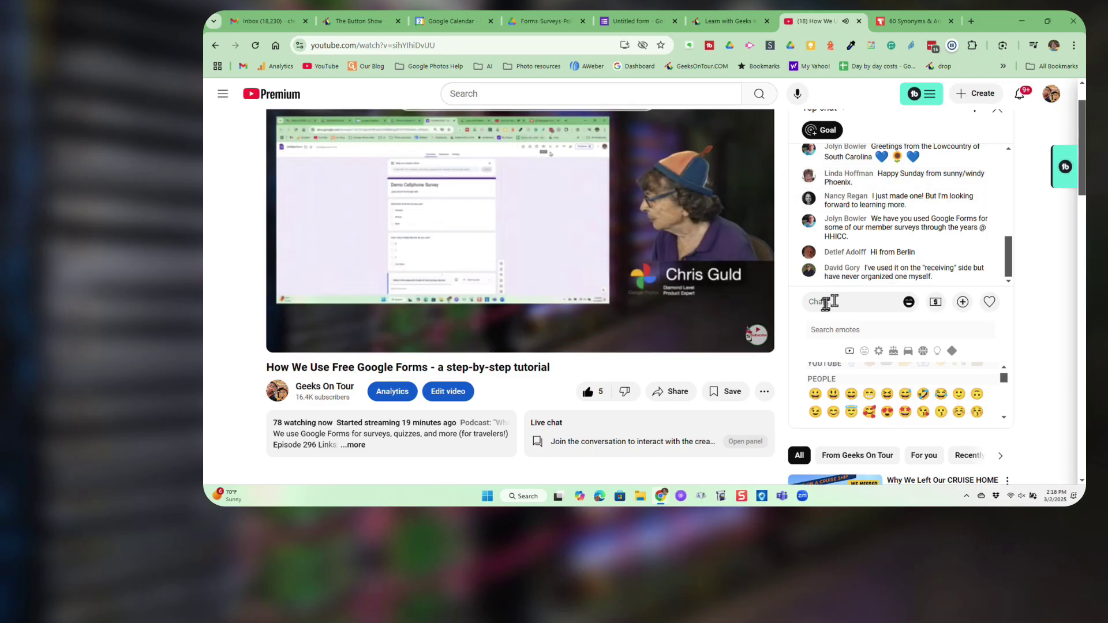
pyautogui.click(823, 305)
pyautogui.write('Phone ')
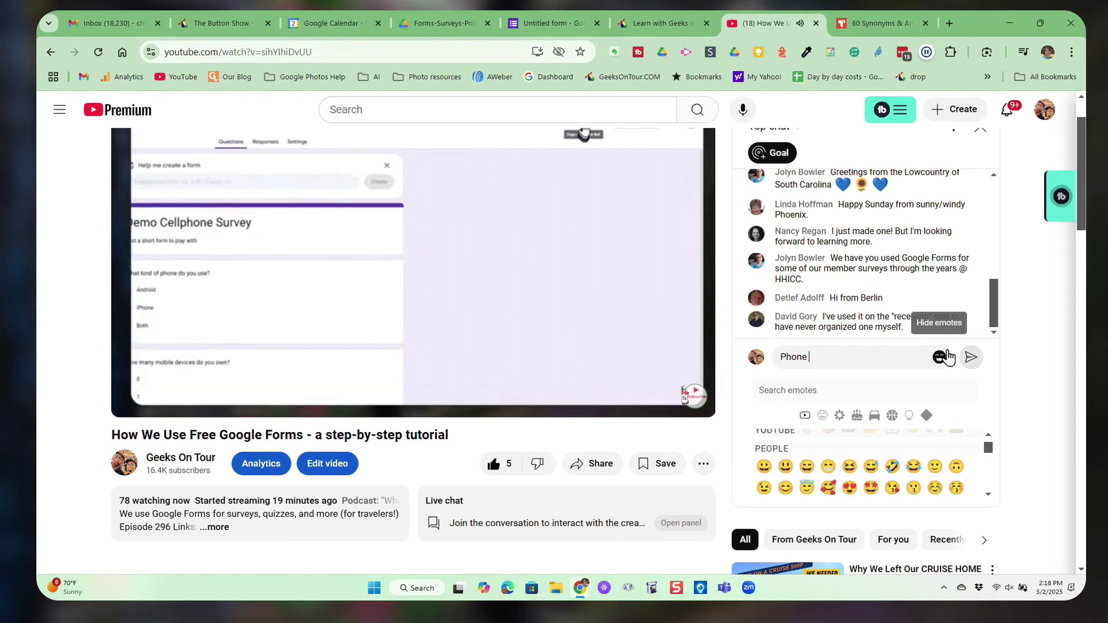
pyautogui.write('survey')
pyautogui.write('to fill out:')
pyautogui.hotkey('ctrl', 'v')
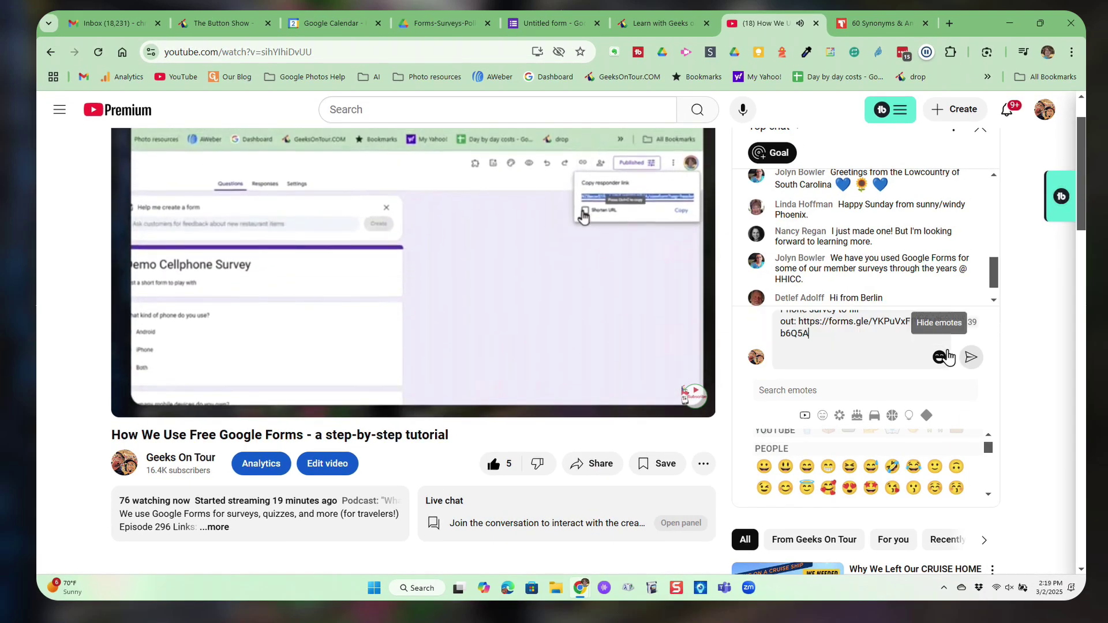
pyautogui.click(994, 358)
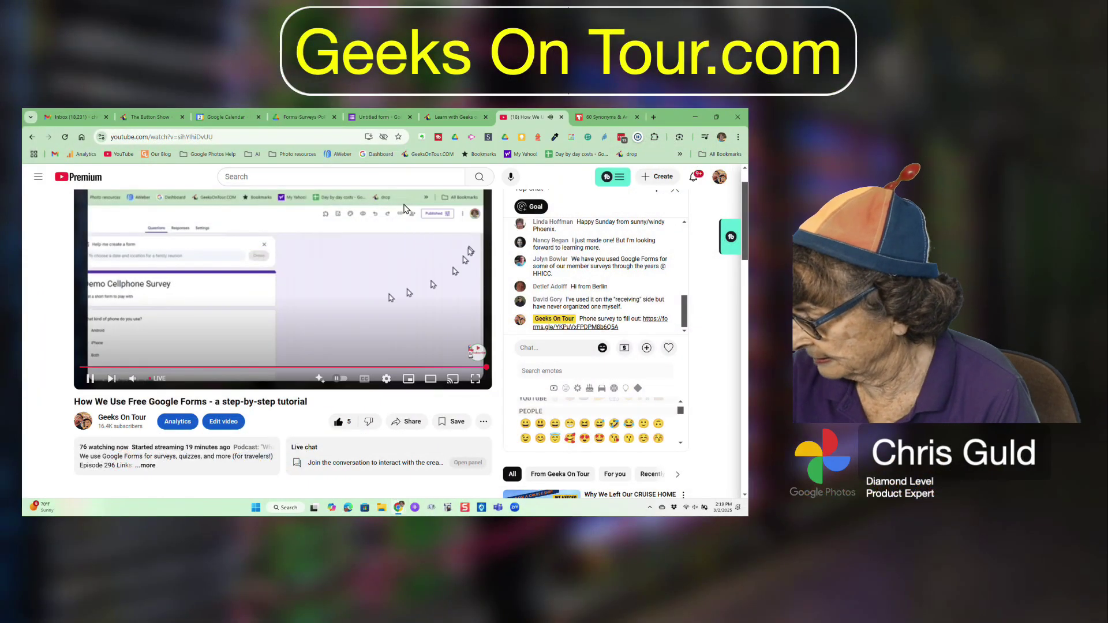
# - Switch to Google Drive and open the Demo Cellphone Survey form from the recent files
pyautogui.hotkey('alt', 'Tab')
pyautogui.click(404, 209)
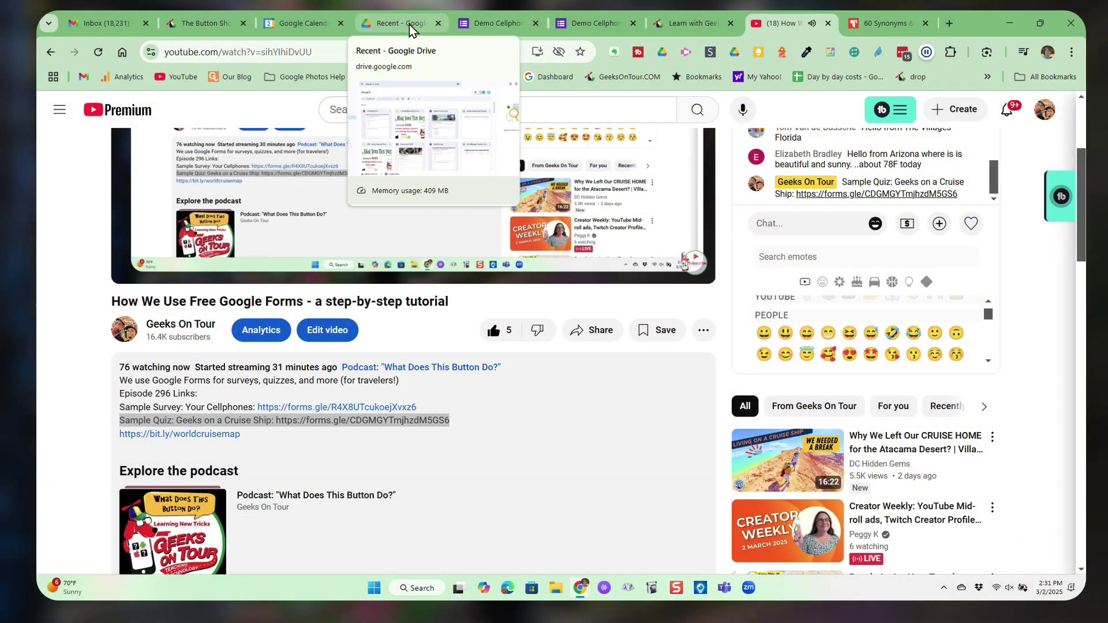
pyautogui.click(410, 24)
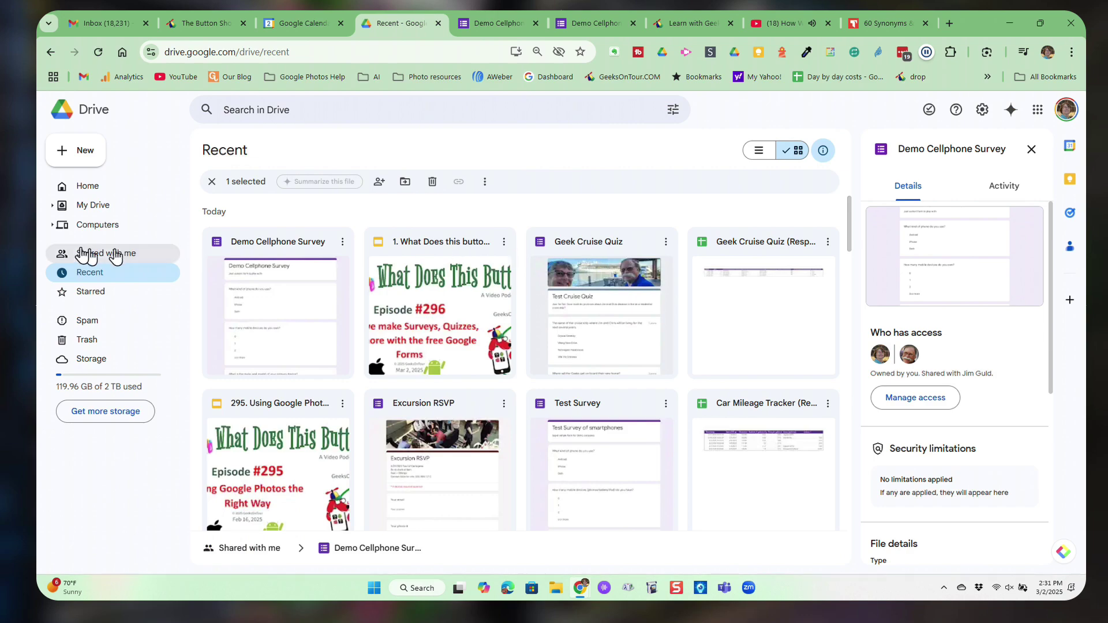
pyautogui.click(107, 275)
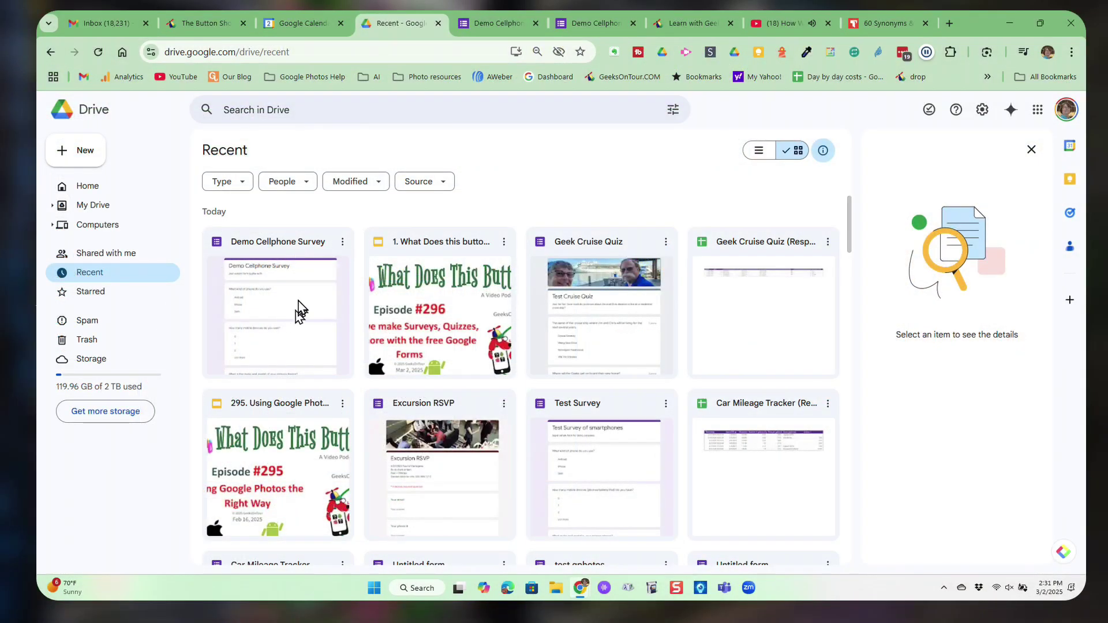
pyautogui.doubleClick(299, 306)
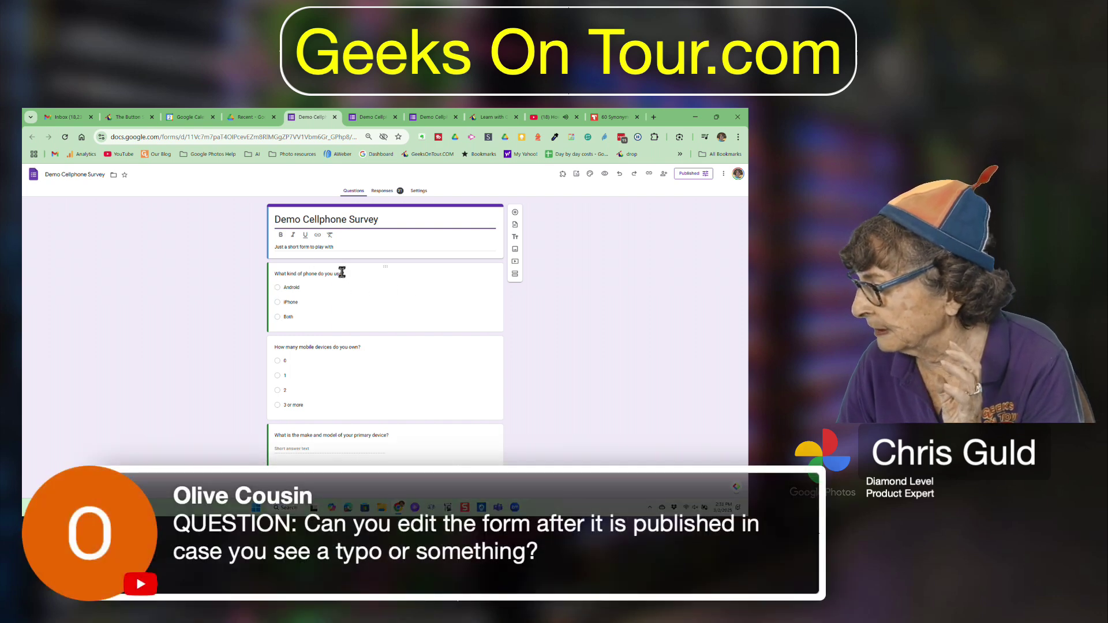
# - Reword the first question to read "What kind of phone do you own?"
pyautogui.click(341, 274)
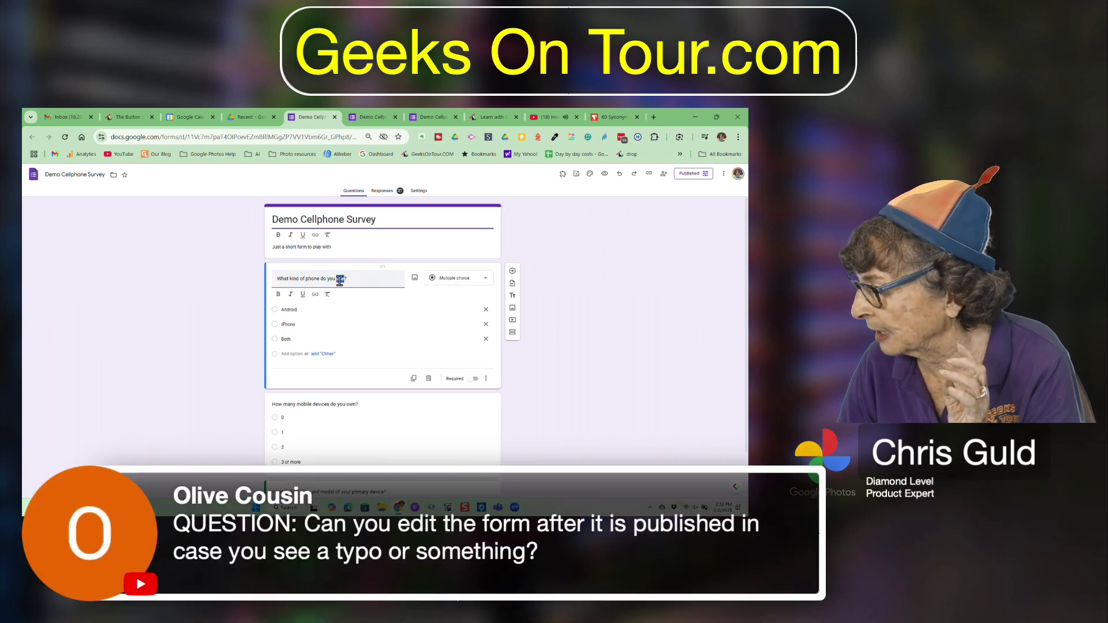
pyautogui.write('ow')
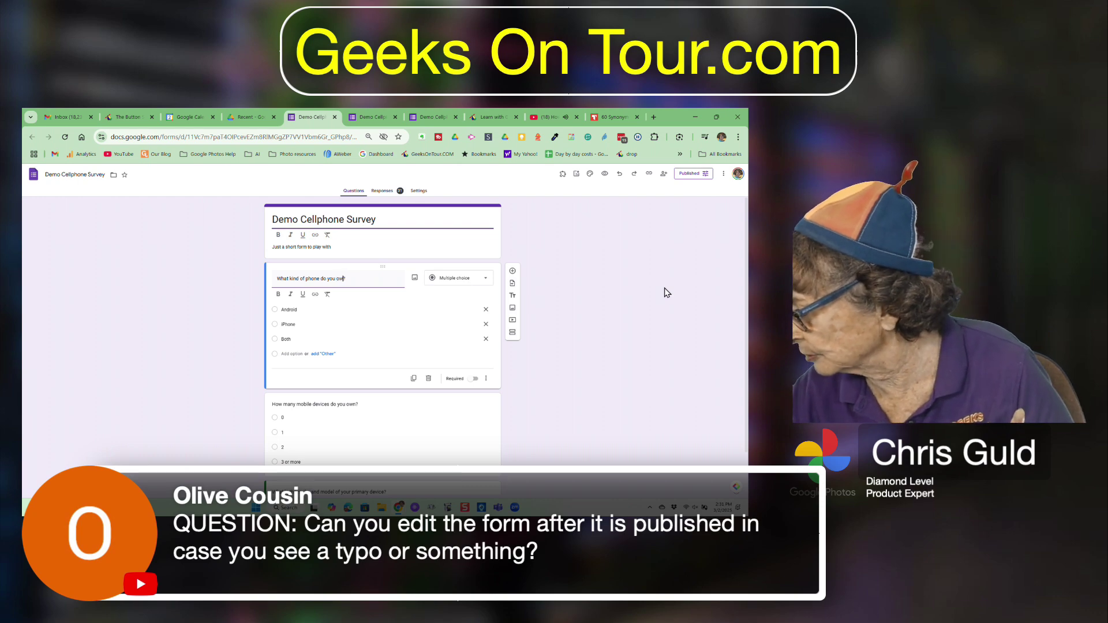
pyautogui.write('n')
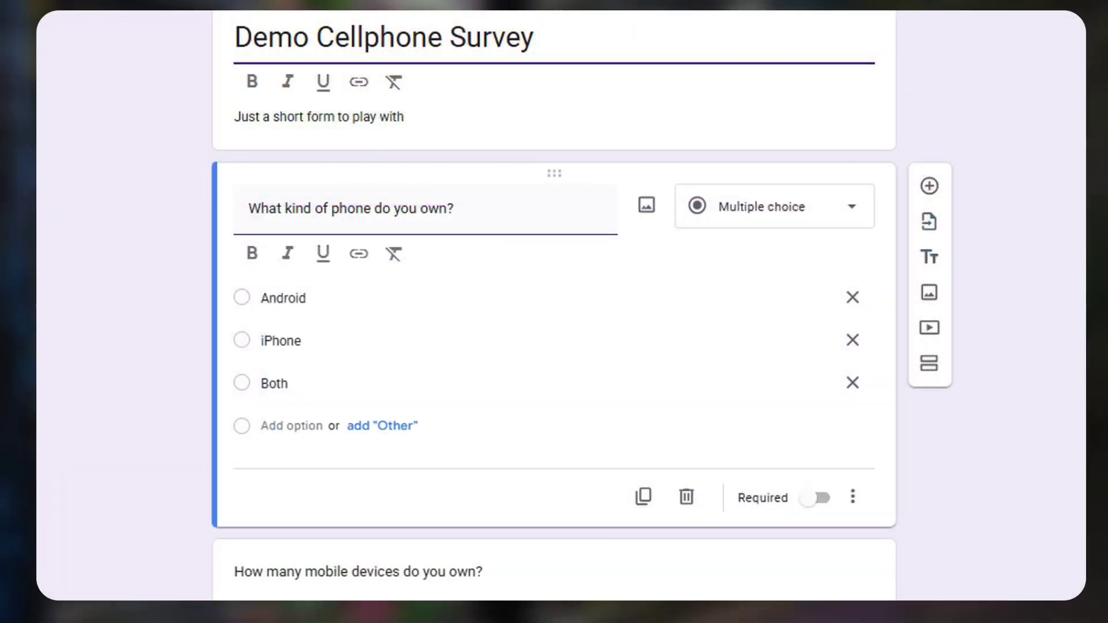
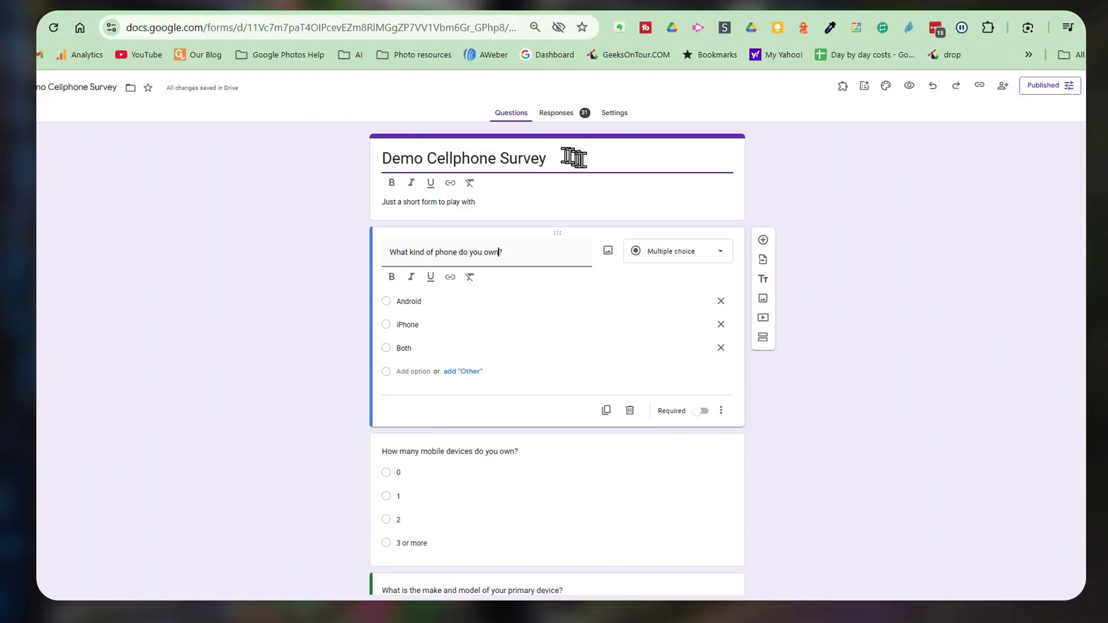
pyautogui.click(600, 40)
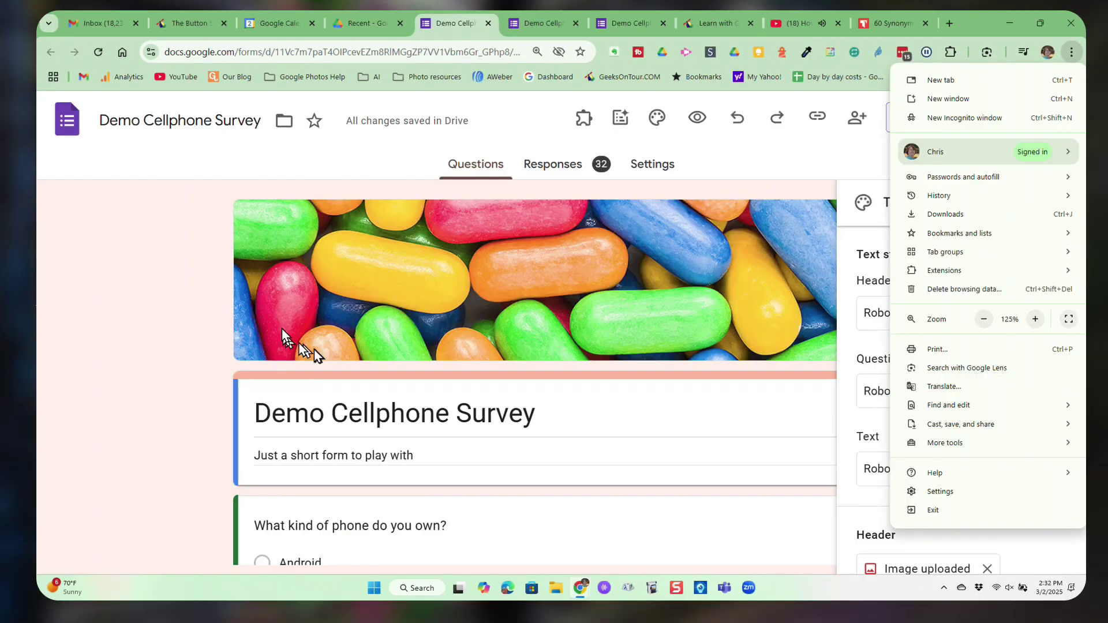
# - Show the survey's responses and examine the summary charts for all three questions
pyautogui.click(167, 283)
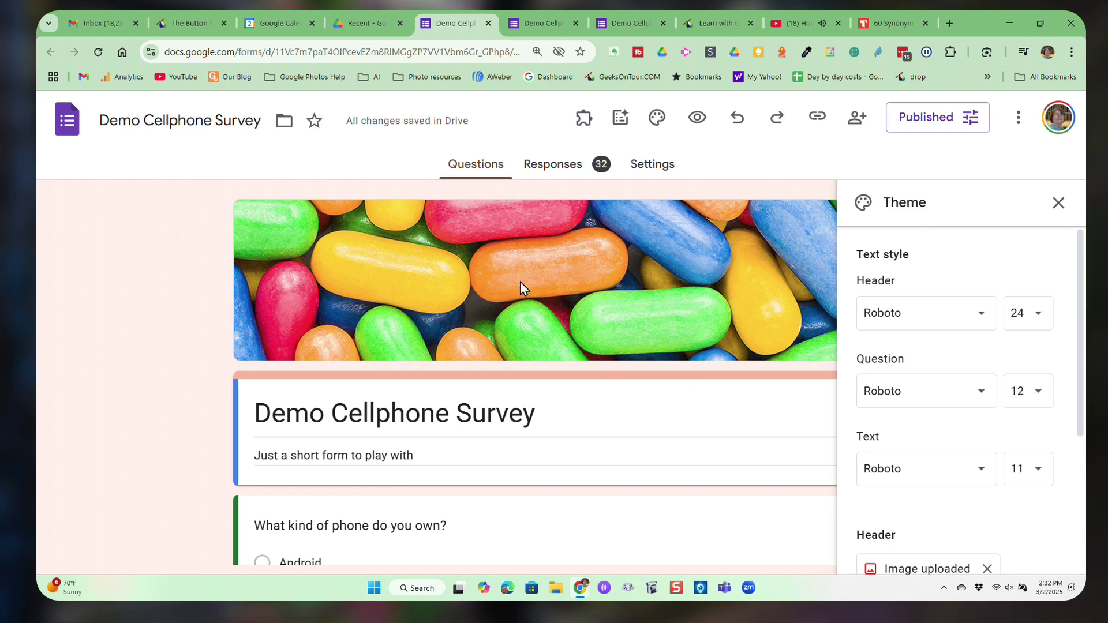
pyautogui.click(556, 167)
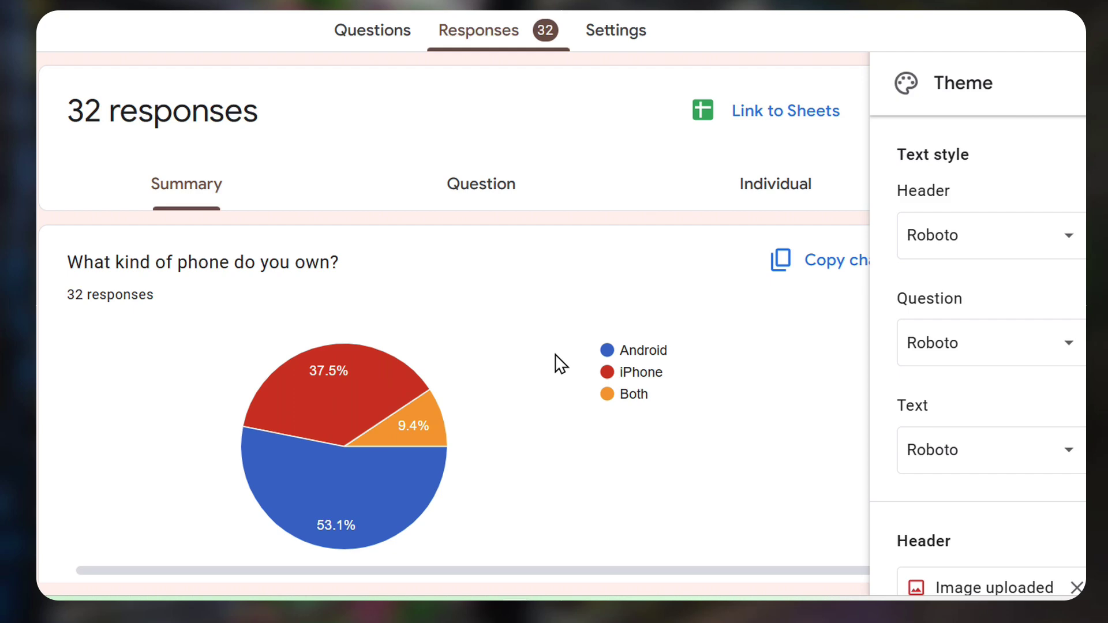
pyautogui.scroll(-1, 522, 439)
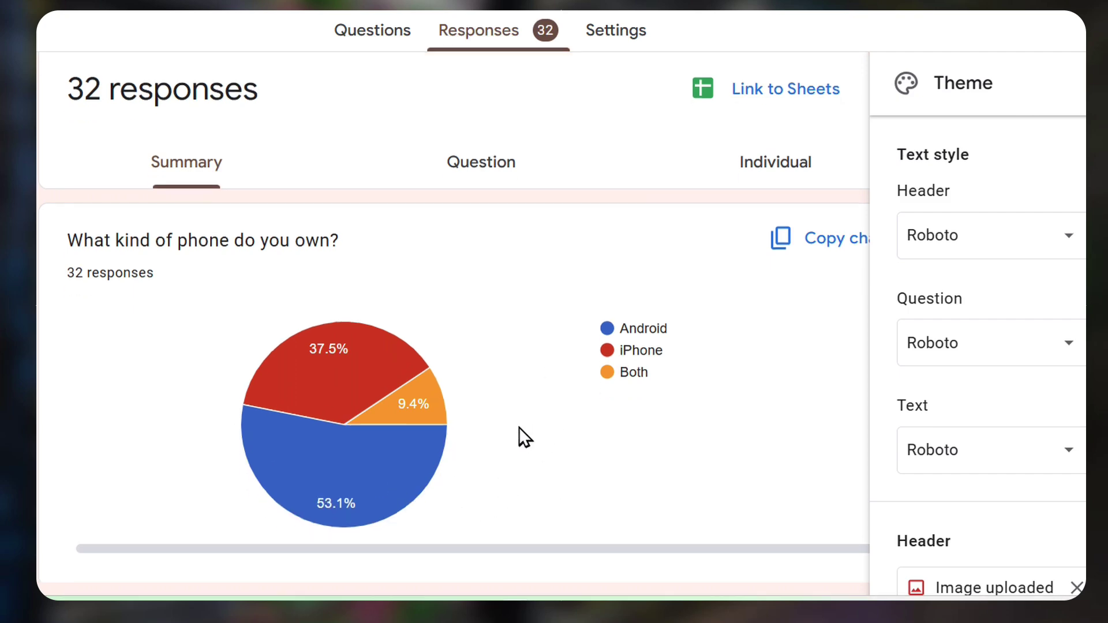
pyautogui.scroll(-3, 518, 427)
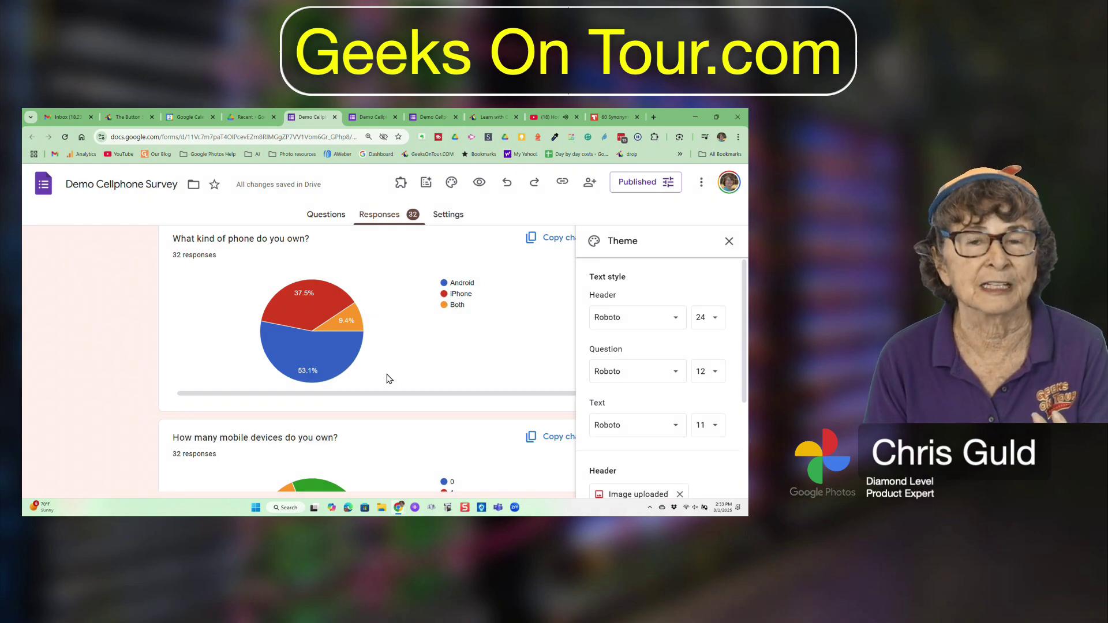
pyautogui.scroll(-2, 389, 379)
pyautogui.scroll(-2, 214, 393)
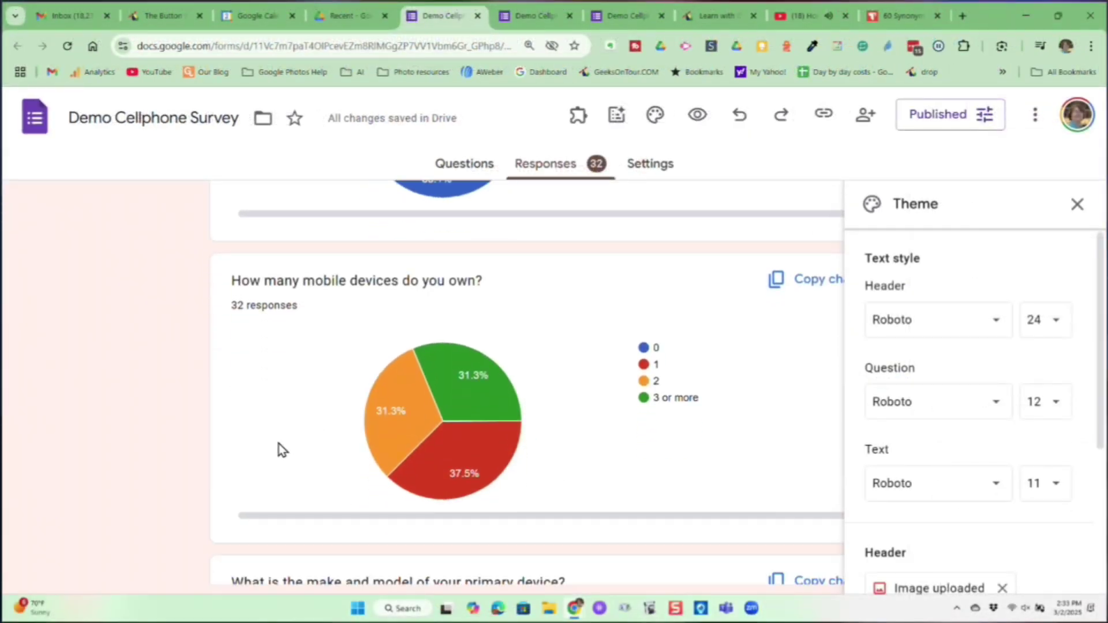
pyautogui.scroll(-1, 279, 445)
pyautogui.moveTo(461, 316)
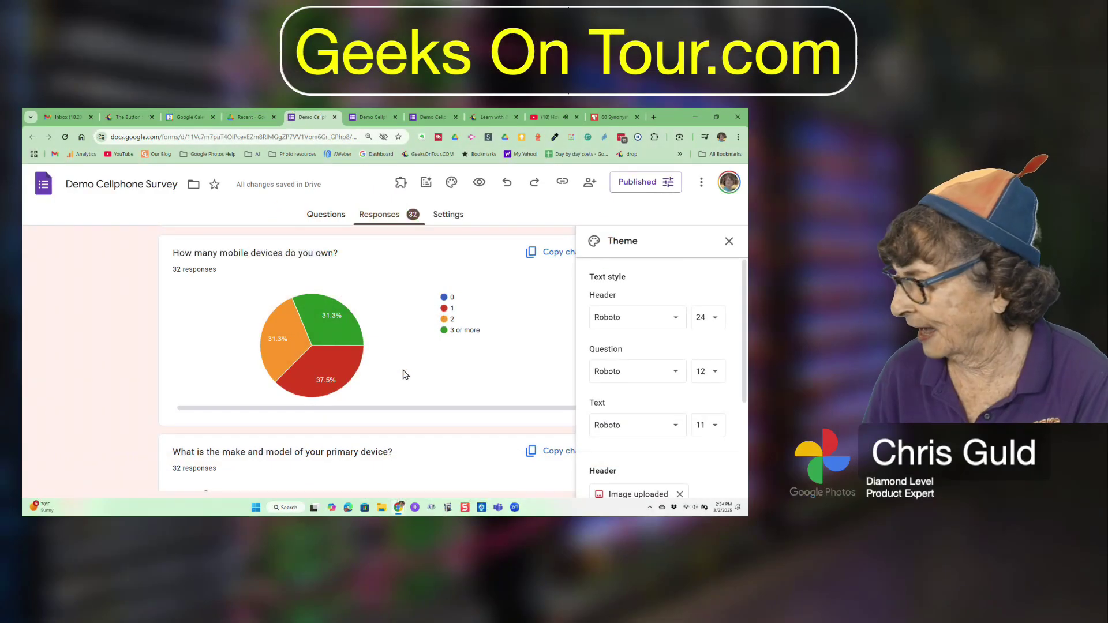
pyautogui.scroll(-3, 117, 253)
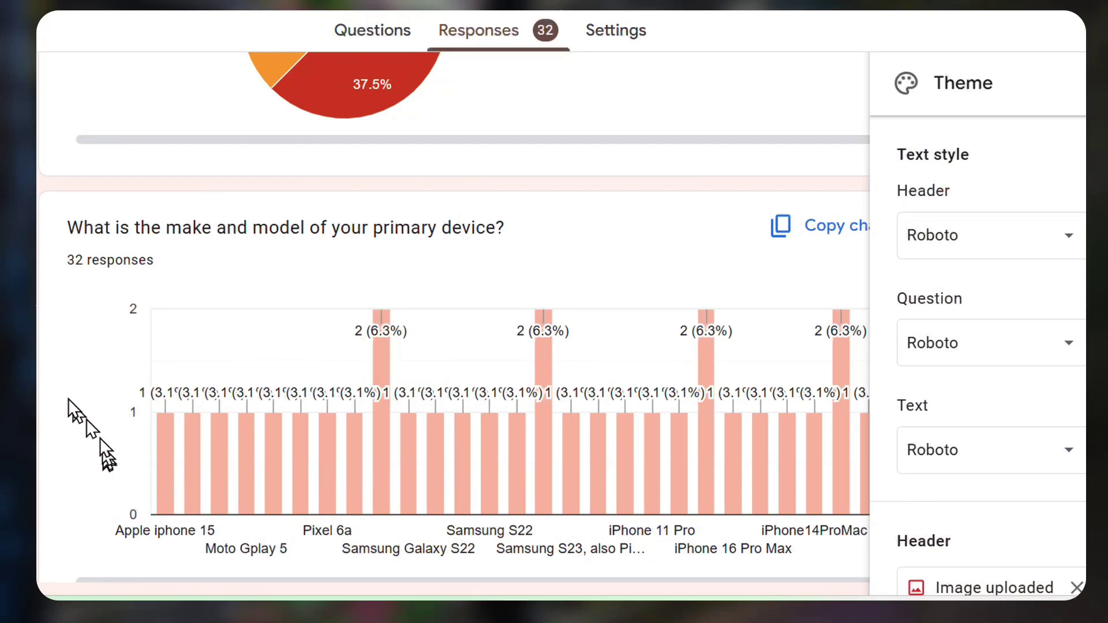
pyautogui.scroll(-2, 63, 393)
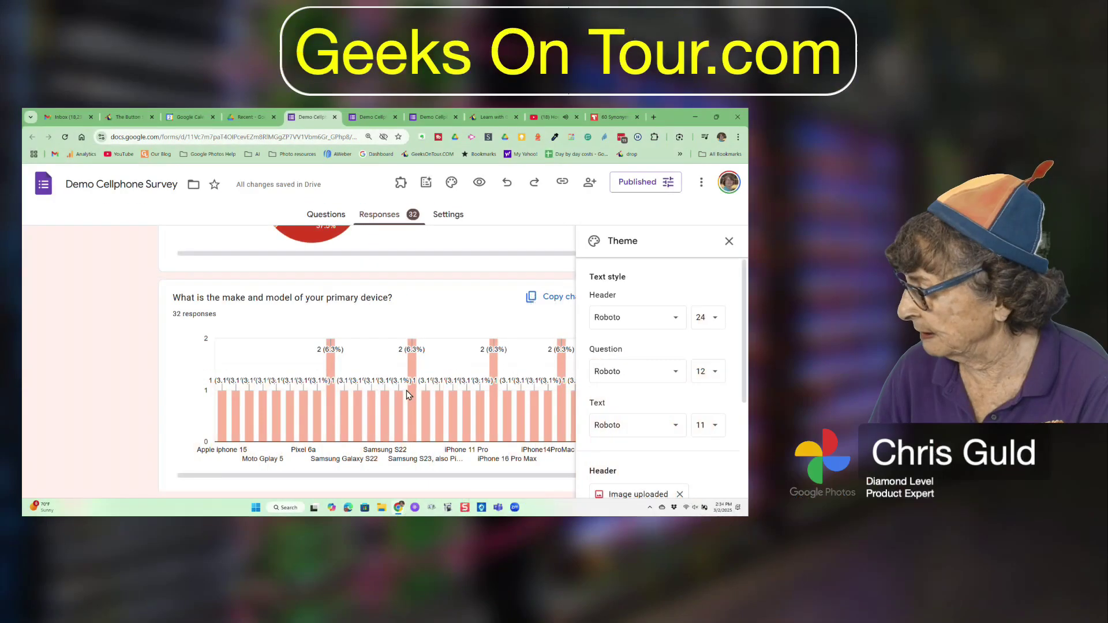
# - View the responses grouped by question and examine the answers about the primary device's make and model
pyautogui.scroll(6, 535, 388)
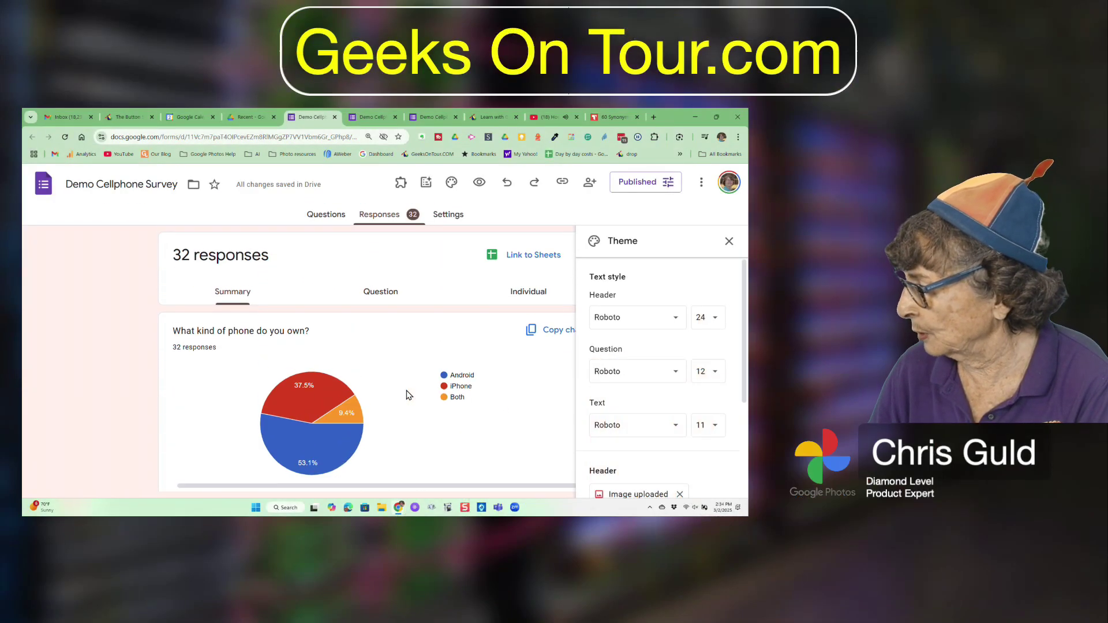
pyautogui.click(378, 293)
pyautogui.click(480, 286)
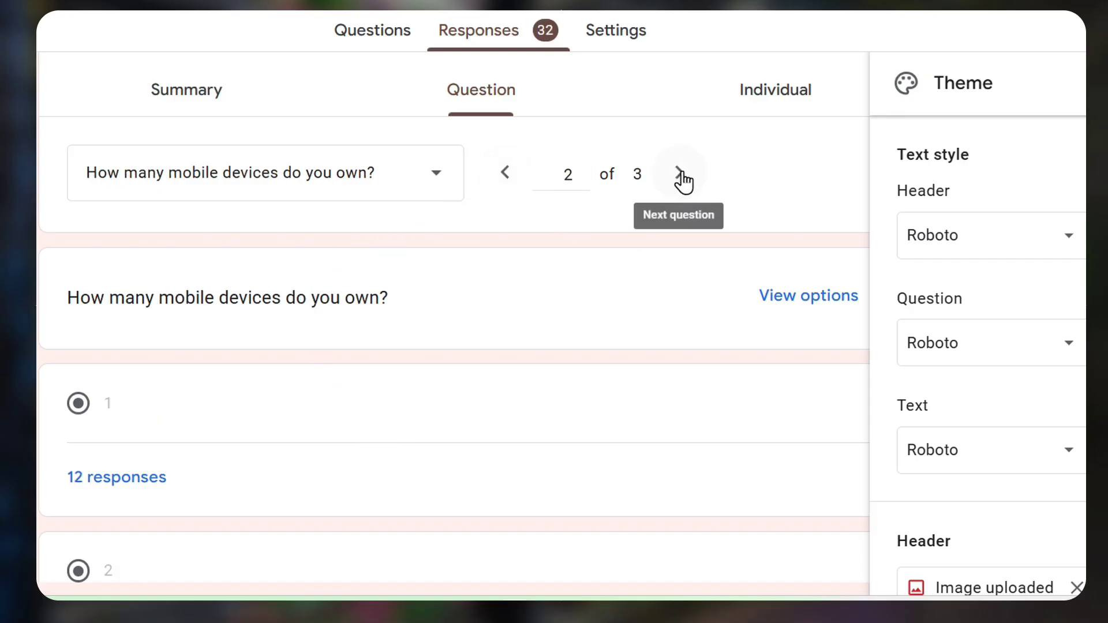
pyautogui.click(680, 174)
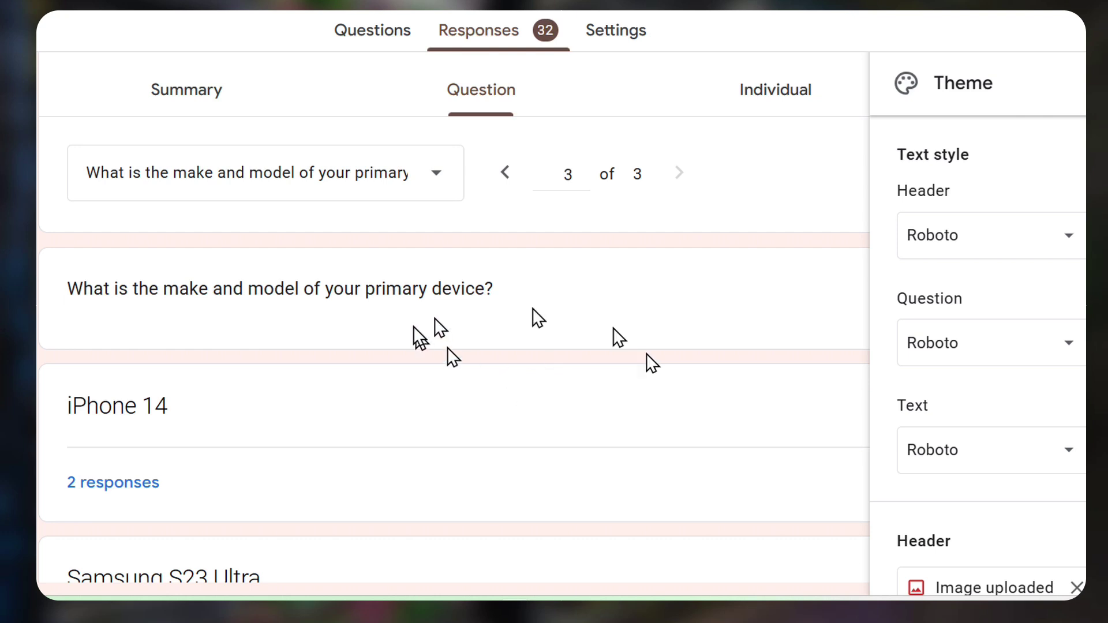
pyautogui.scroll(-3, 379, 413)
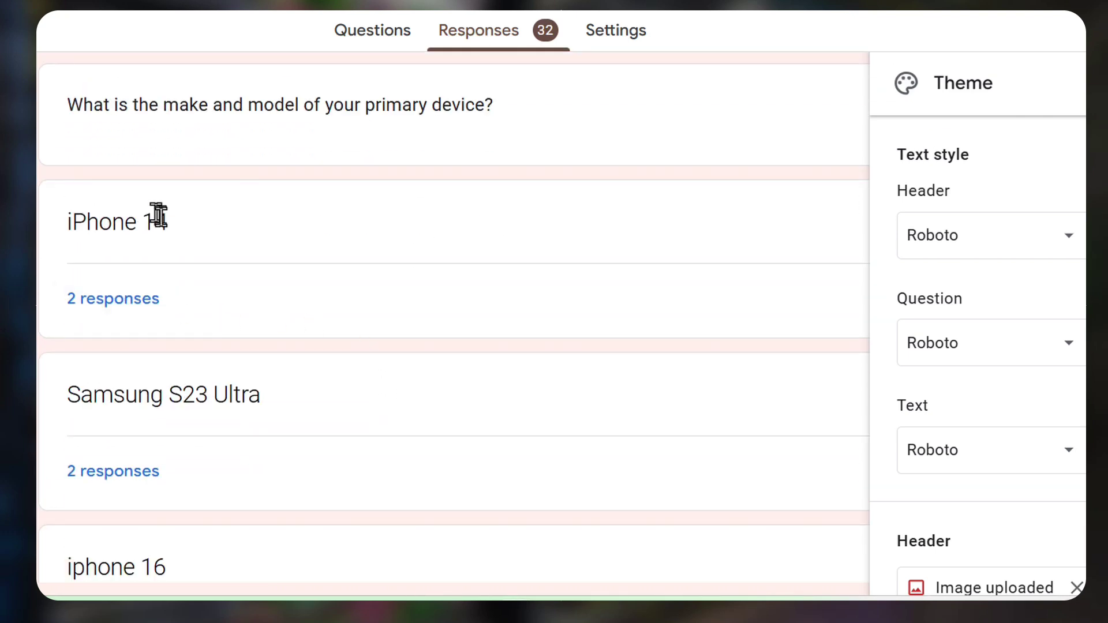
pyautogui.scroll(-3, 401, 349)
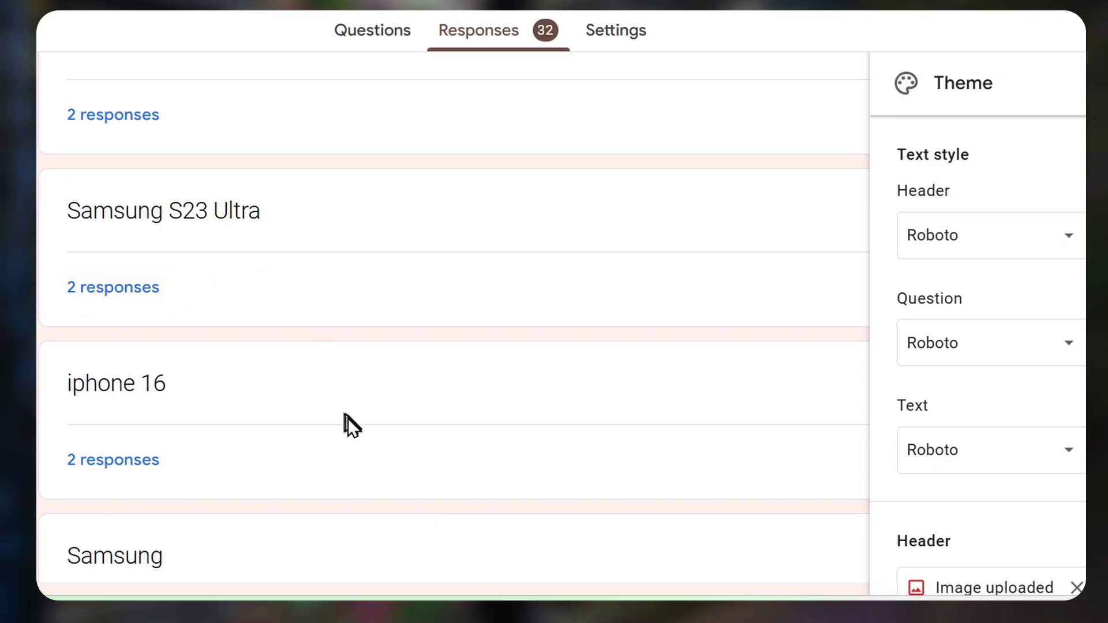
pyautogui.scroll(-3, 346, 425)
pyautogui.scroll(-4, 347, 420)
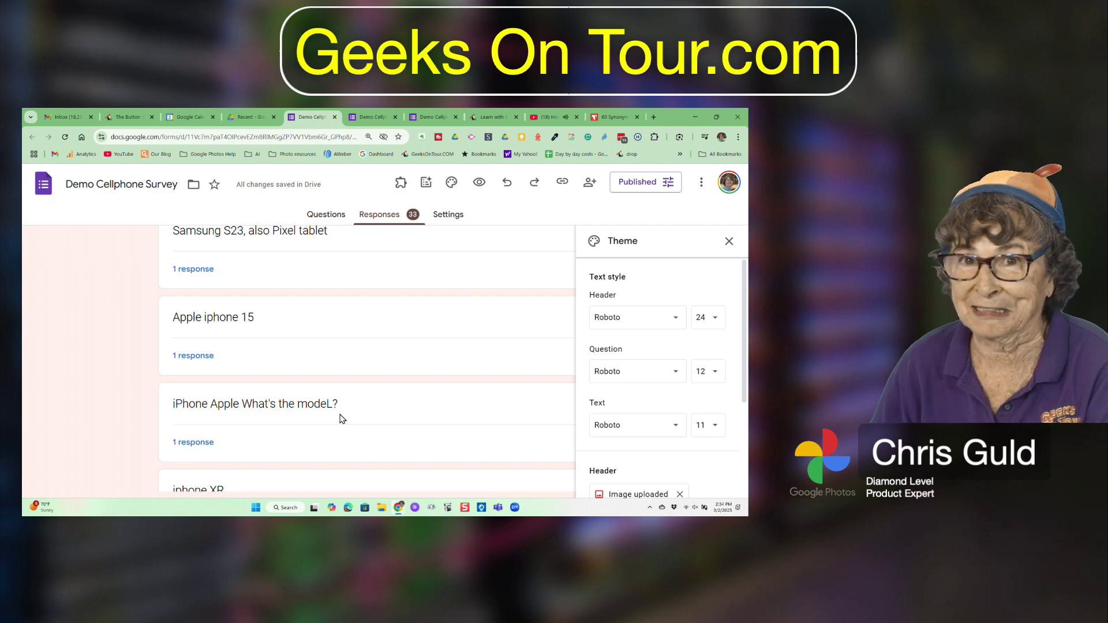
# - View the individual responses and read through all the answers in the first submission
pyautogui.scroll(10, 254, 404)
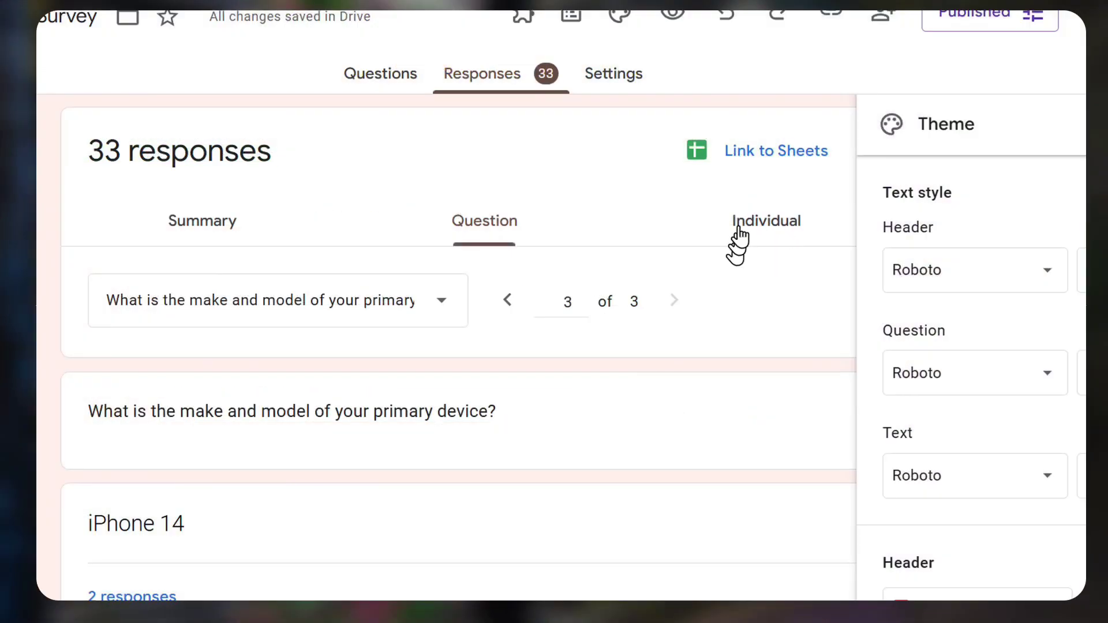
pyautogui.click(780, 229)
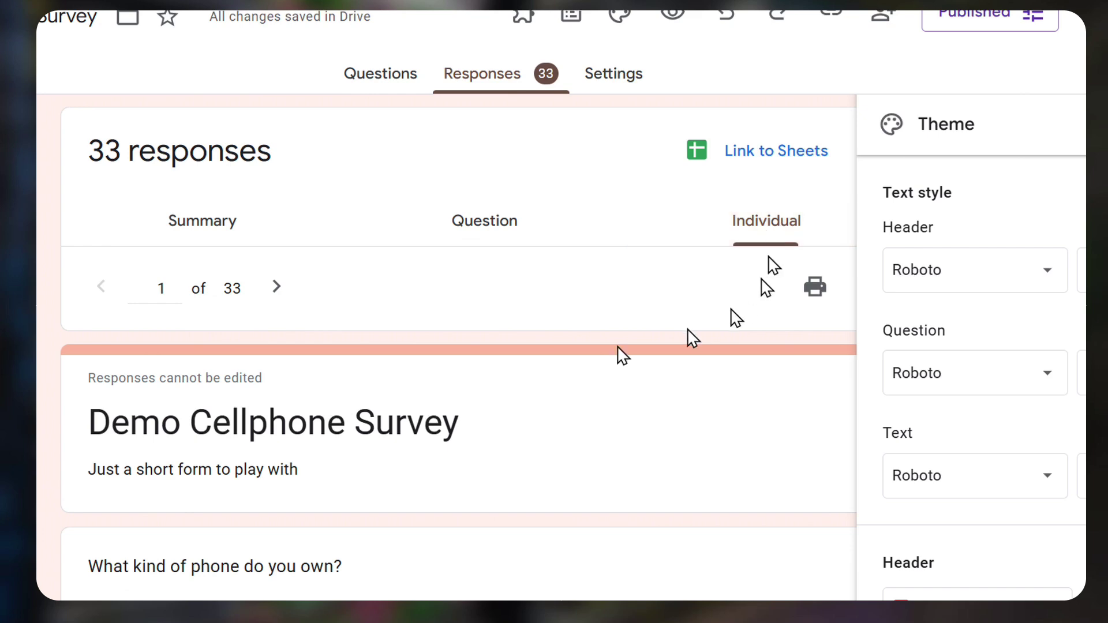
pyautogui.scroll(-3, 538, 384)
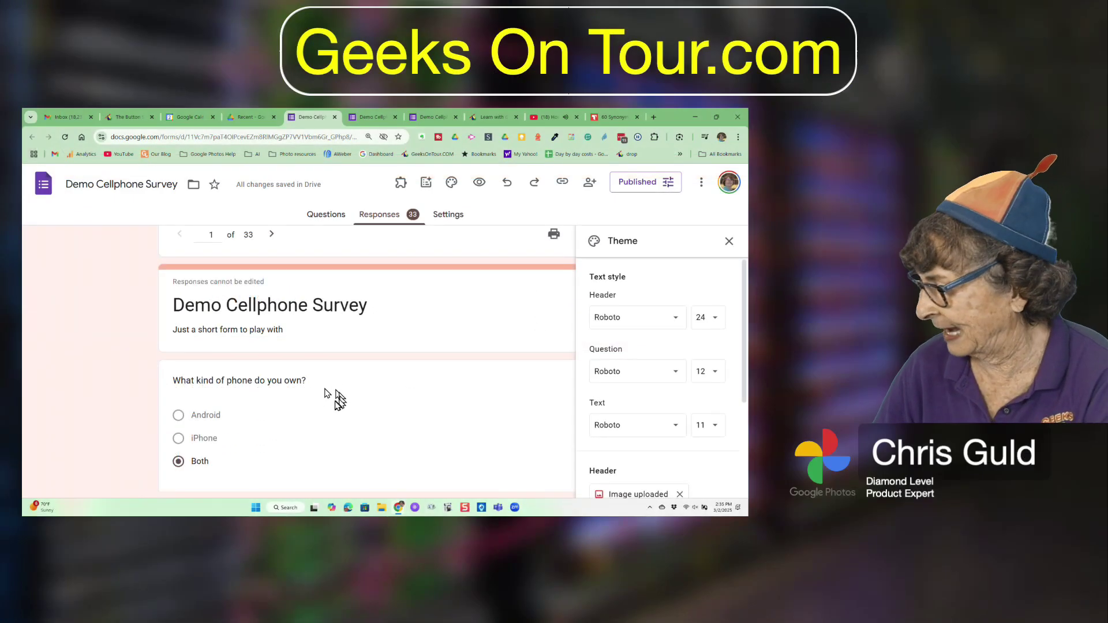
pyautogui.scroll(-2, 336, 392)
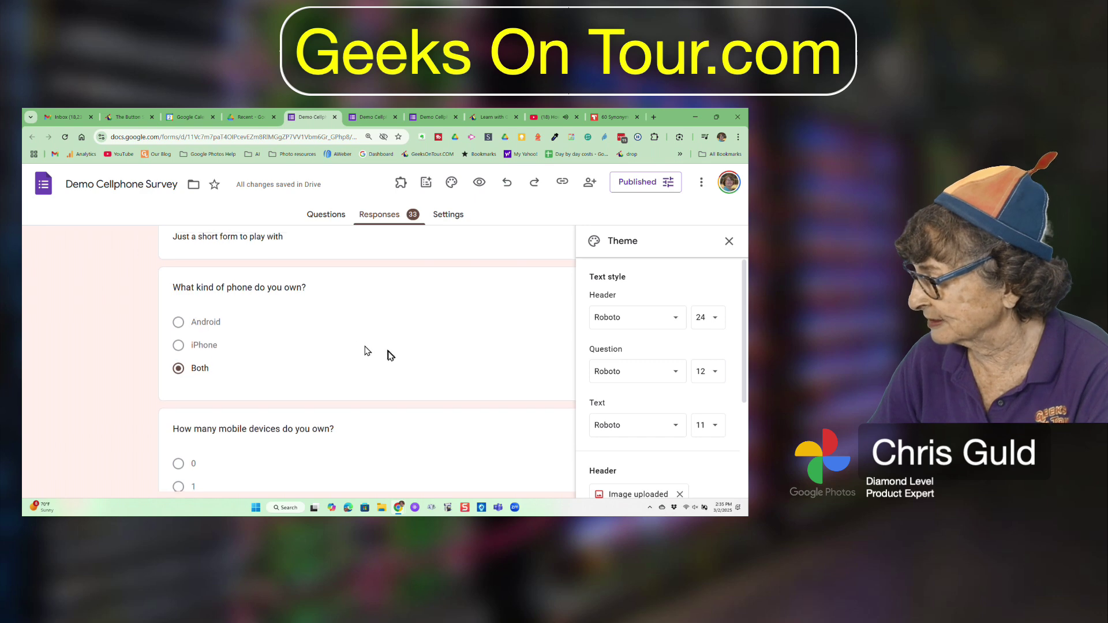
pyautogui.scroll(-3, 369, 353)
pyautogui.scroll(-2, 410, 383)
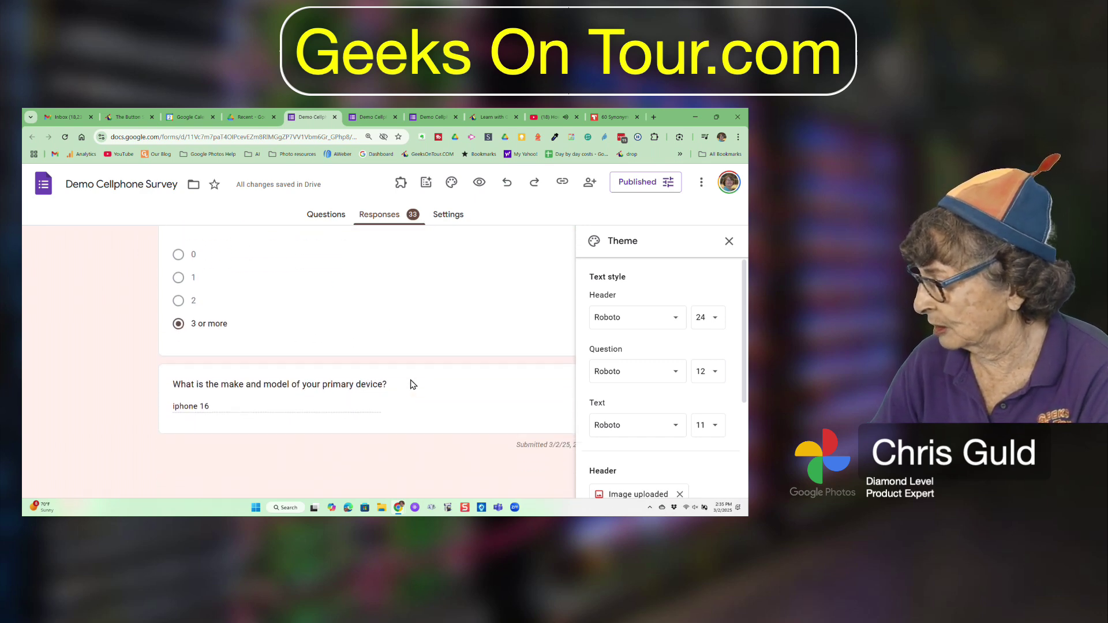
# - Link the survey's responses to a Google Sheets spreadsheet and look through the submitted rows down to the last entry
pyautogui.scroll(10, 312, 388)
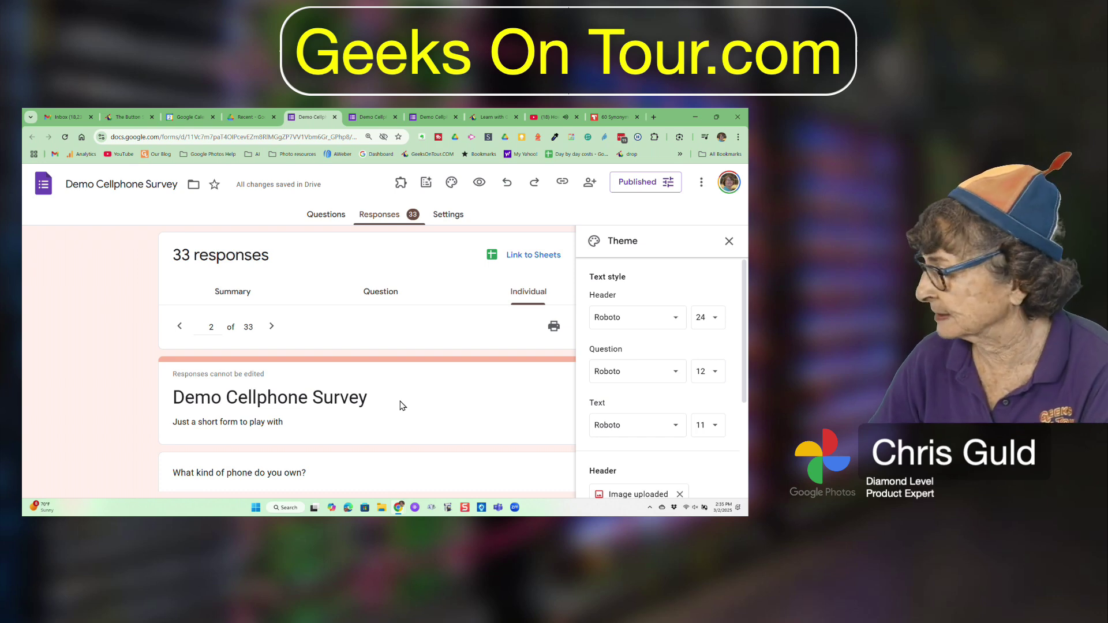
pyautogui.click(509, 256)
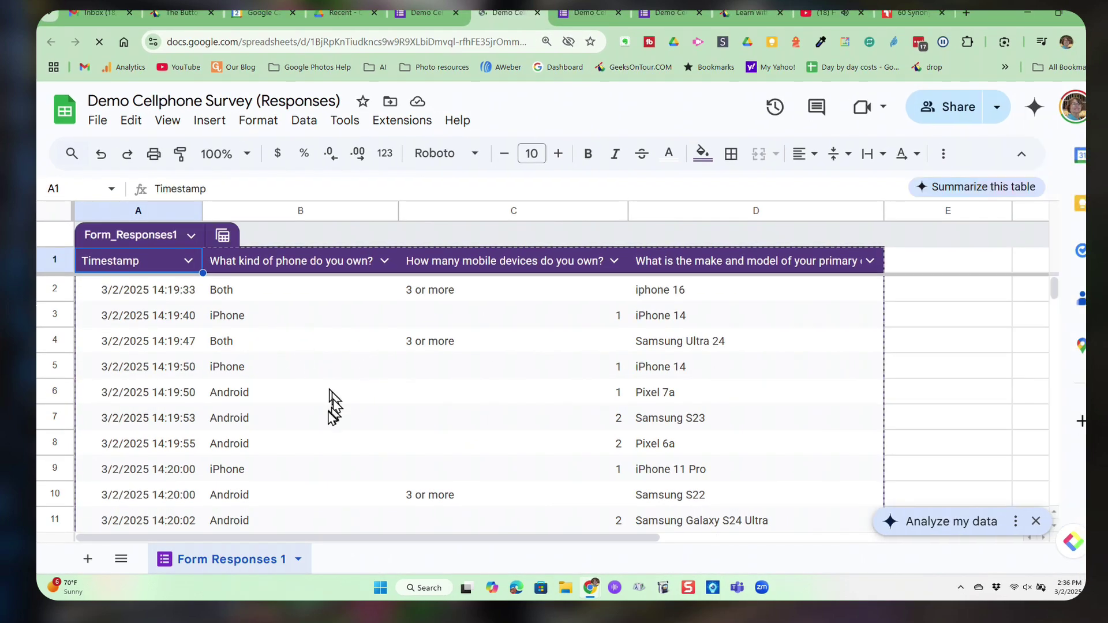
pyautogui.scroll(-3, 323, 389)
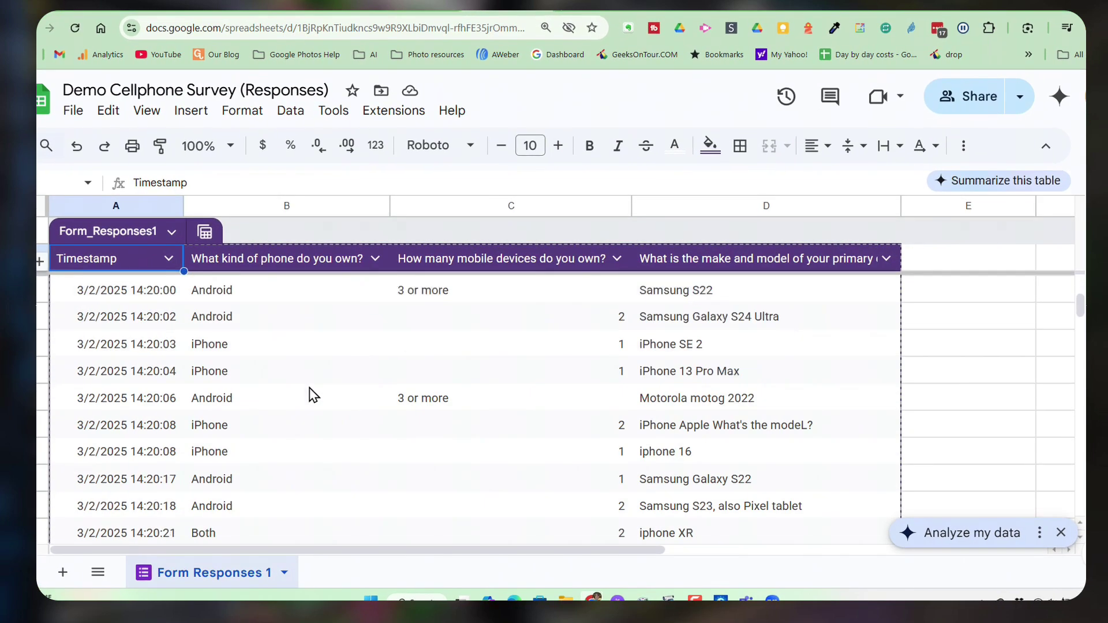
pyautogui.scroll(-2, 306, 393)
pyautogui.scroll(3, 306, 393)
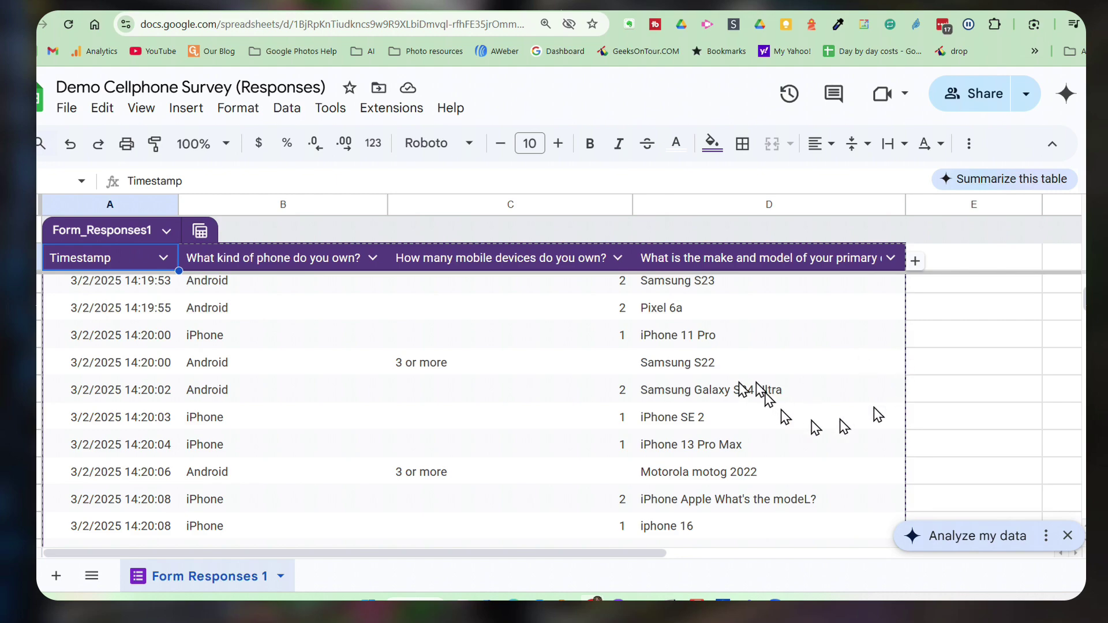
pyautogui.scroll(-1, 462, 470)
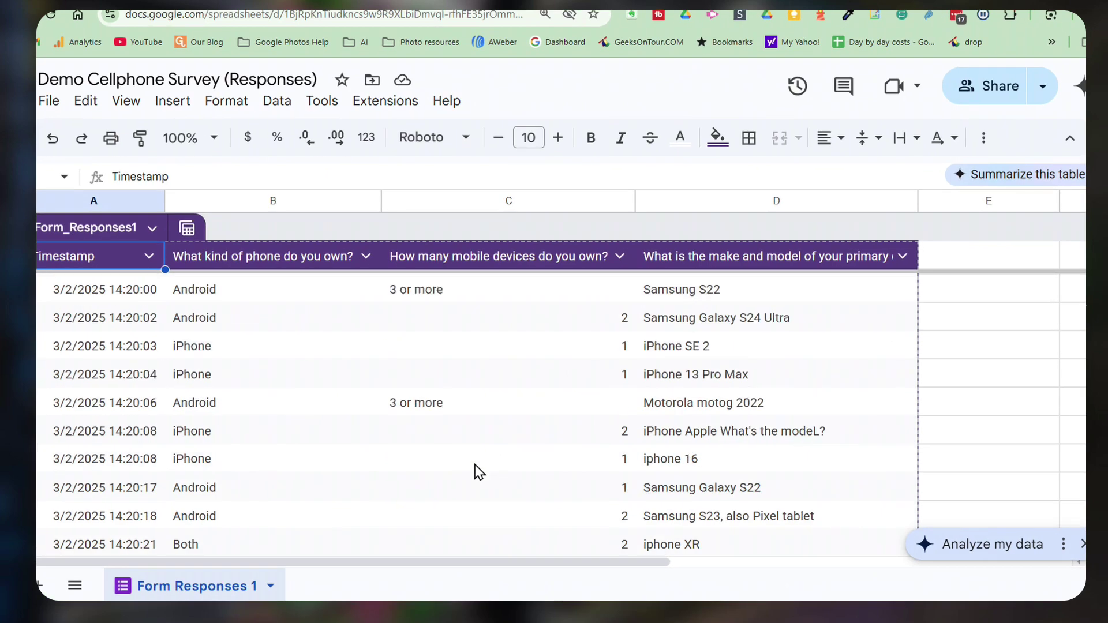
pyautogui.scroll(-5, 479, 471)
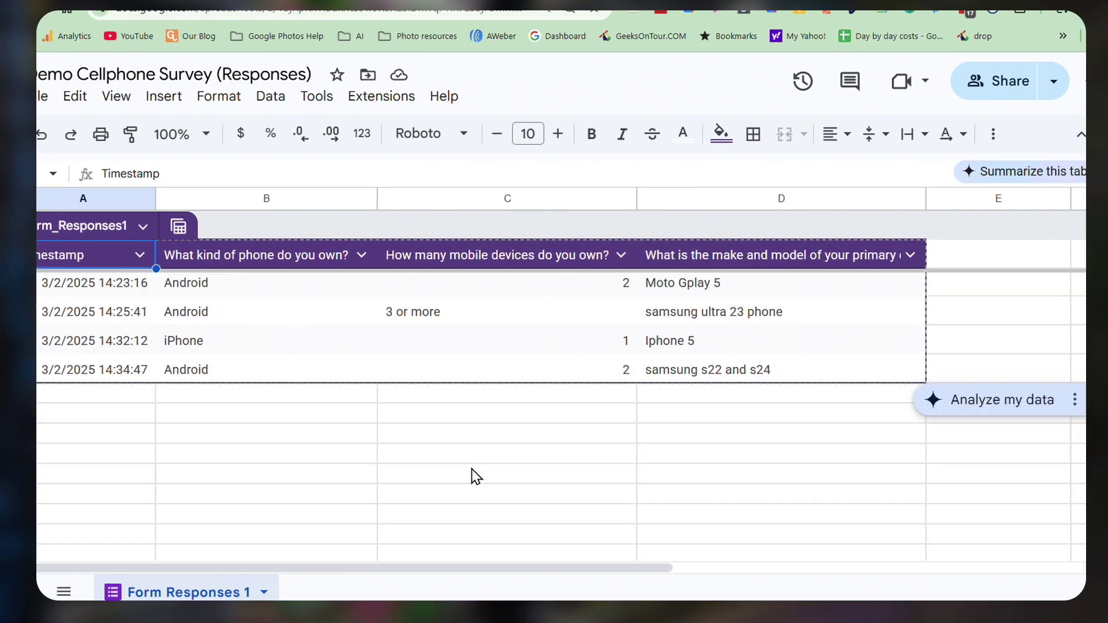